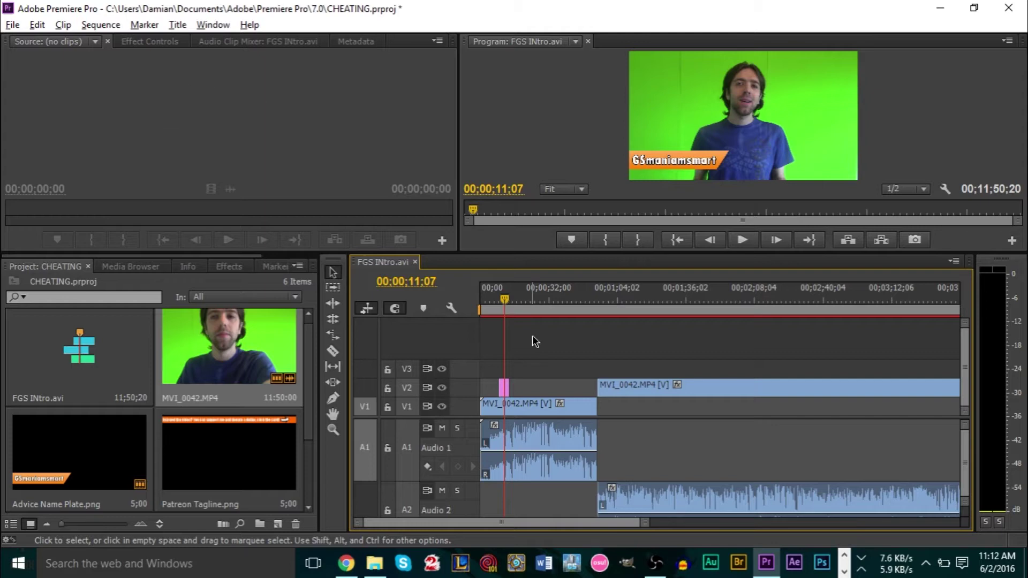
# Step: Save the CHEATING project, then cut the MVI_0042.MP4 clips and audio at the playhead
pyautogui.hotkey('ctrl', 's')
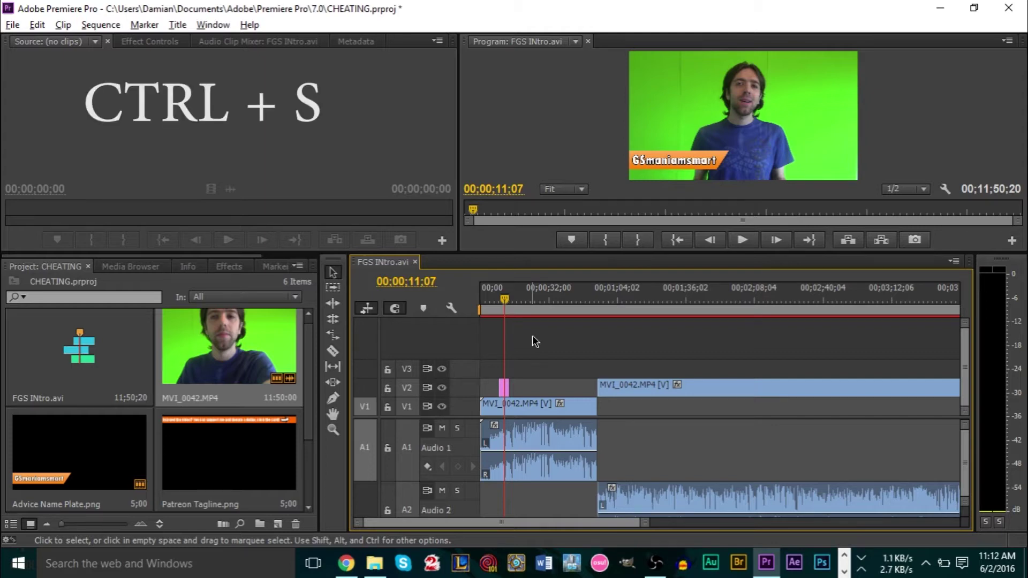
pyautogui.hotkey('ctrl', 's')
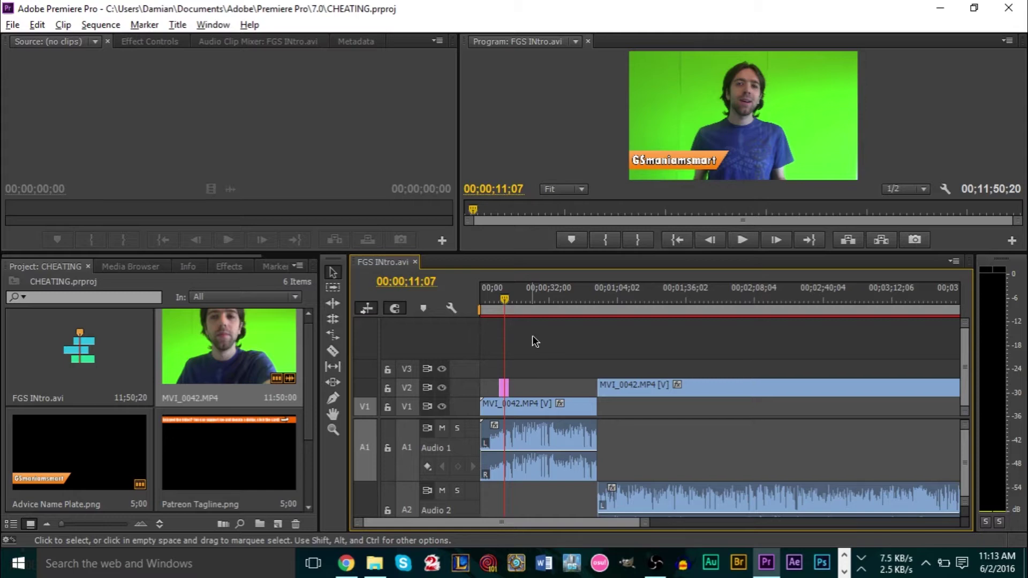
pyautogui.hotkey('ctrl', 'k')
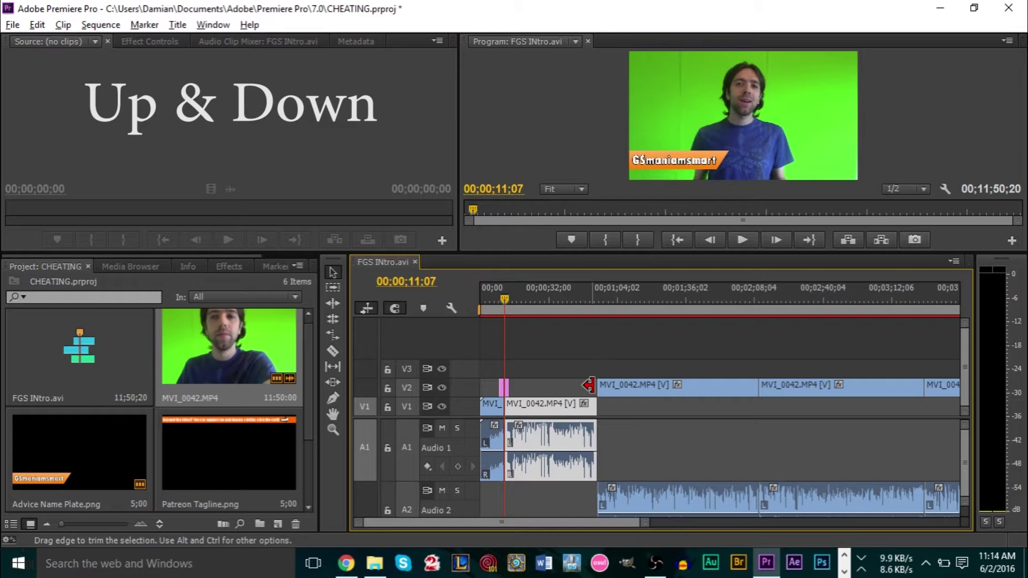
# Step: Play the sequence from the start, step through its edit points, and zoom the timeline out
pyautogui.press('j')
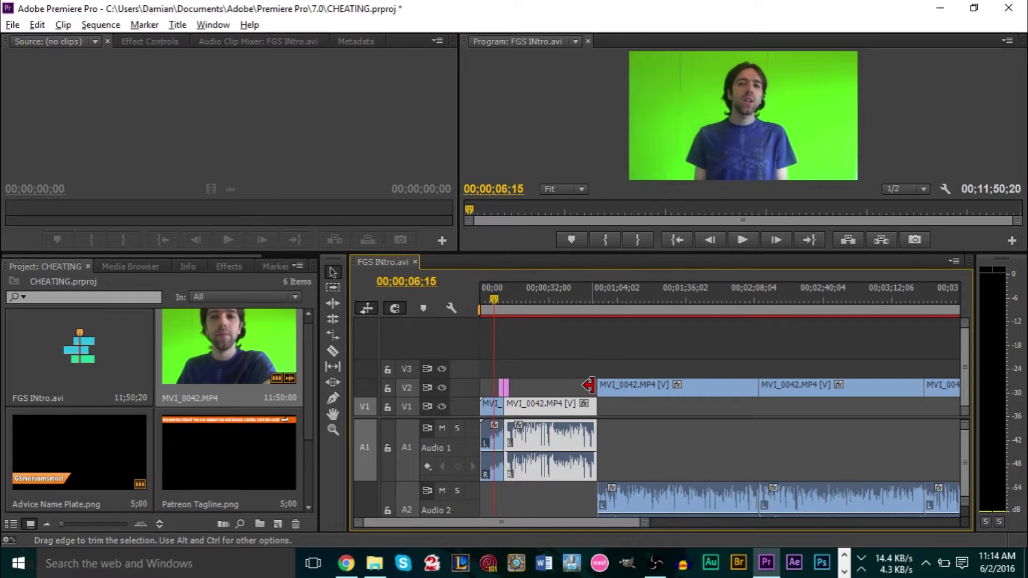
pyautogui.press('Home')
pyautogui.press('l')
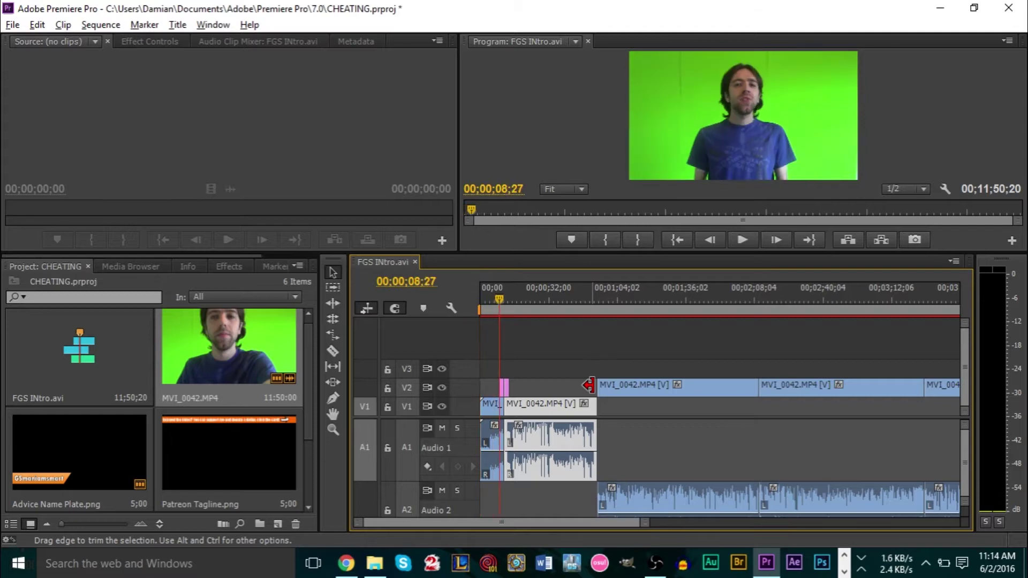
pyautogui.press('Down')
pyautogui.press('Down')
pyautogui.press('Down')
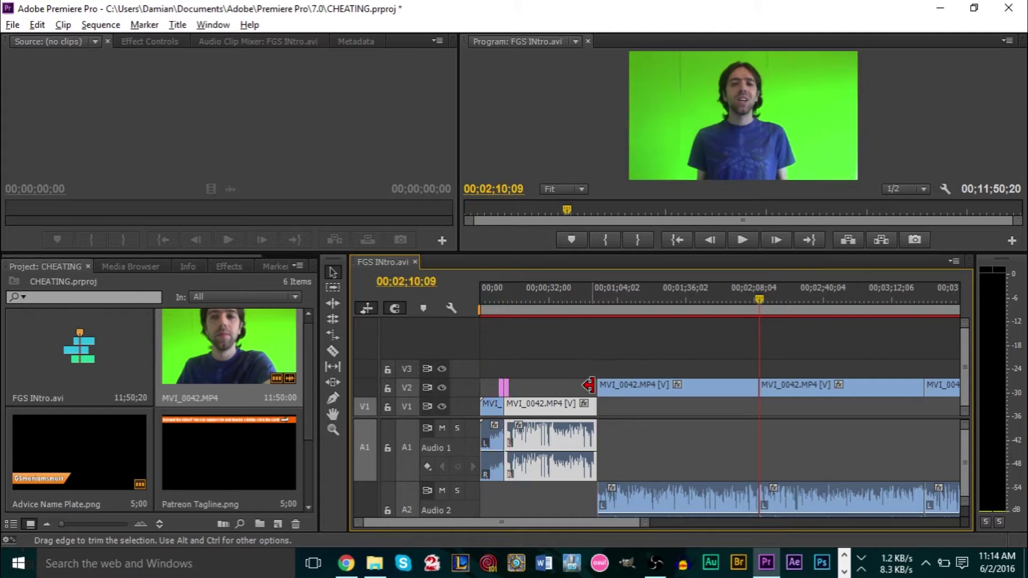
pyautogui.press('Down')
pyautogui.press('Down')
pyautogui.press('Down')
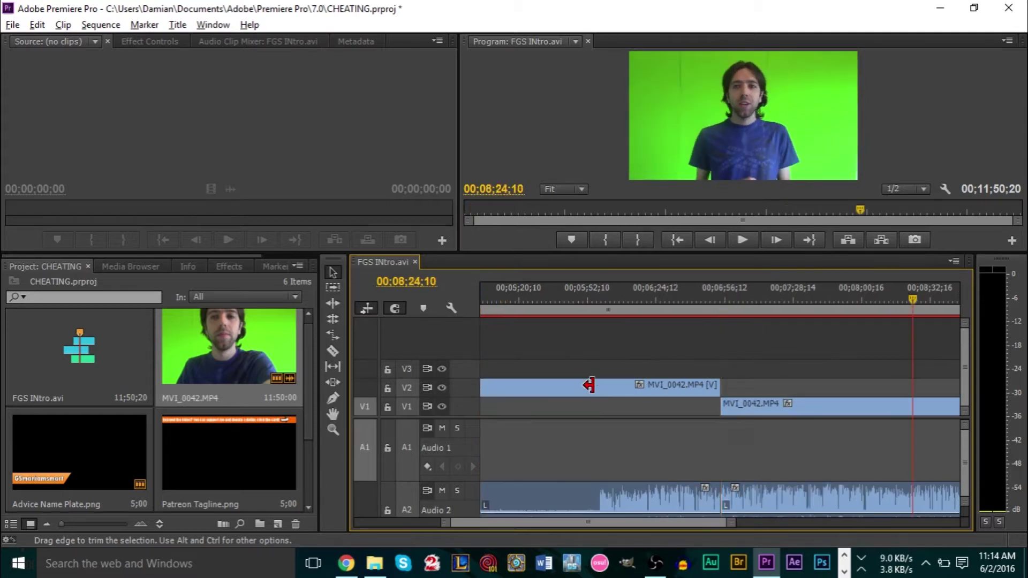
pyautogui.press('Up')
pyautogui.press('Up')
pyautogui.press('Up')
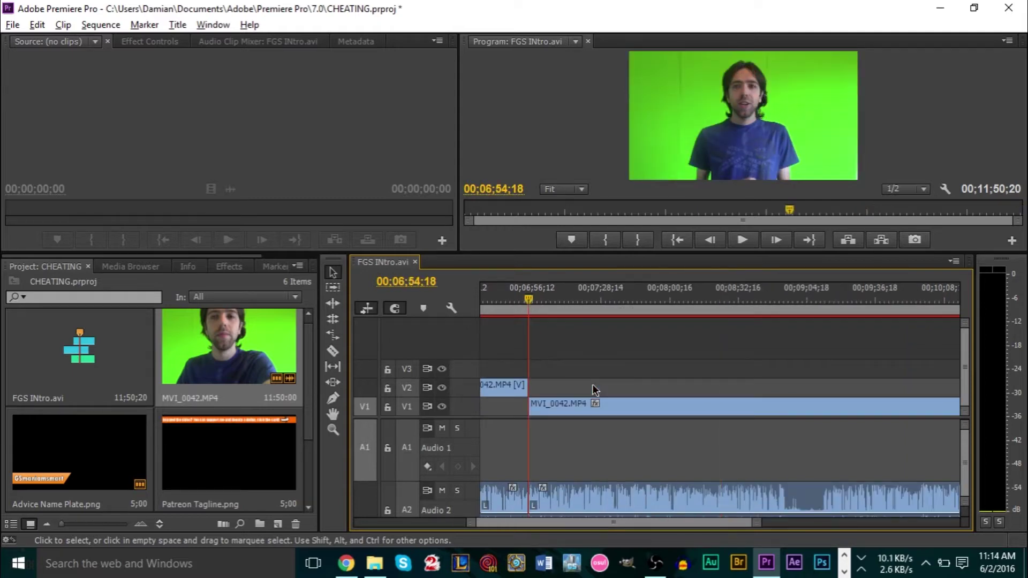
pyautogui.press('Down')
pyautogui.press('Up')
pyautogui.press('Up')
pyautogui.press('Up')
pyautogui.scroll(5, 592, 384)
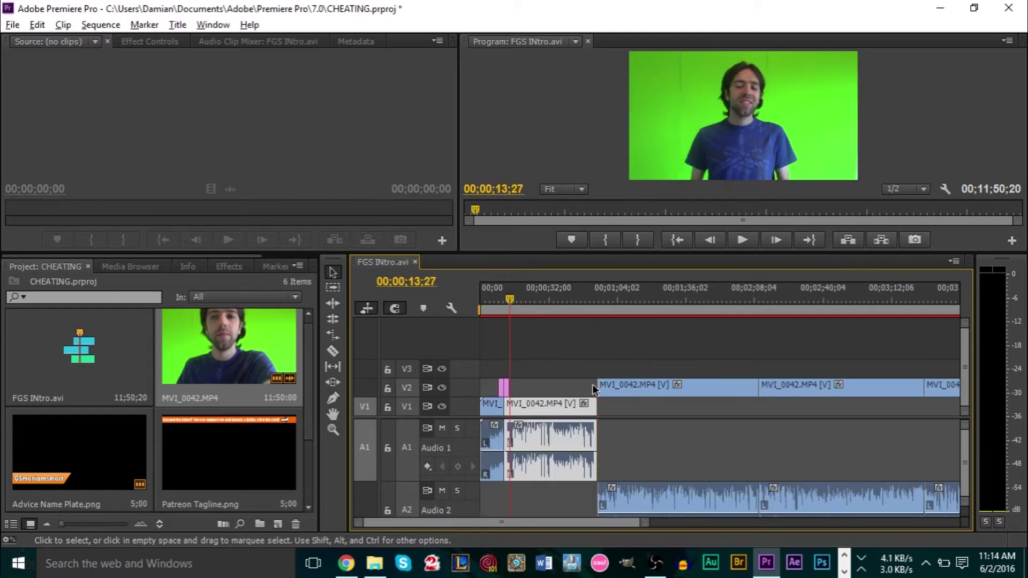
pyautogui.press('Down')
pyautogui.press('Down')
pyautogui.press('Down')
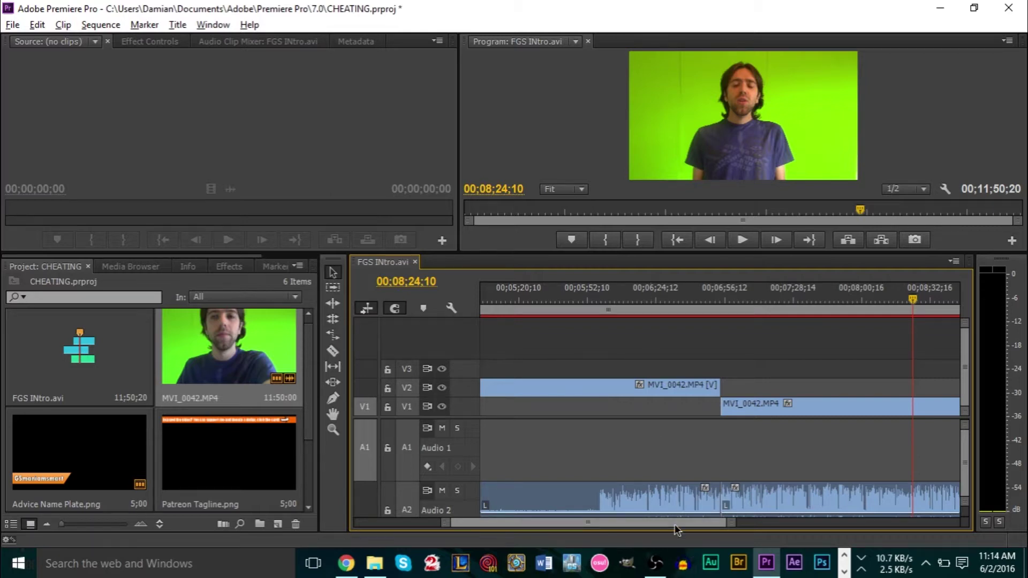
pyautogui.press('-')
pyautogui.press('-')
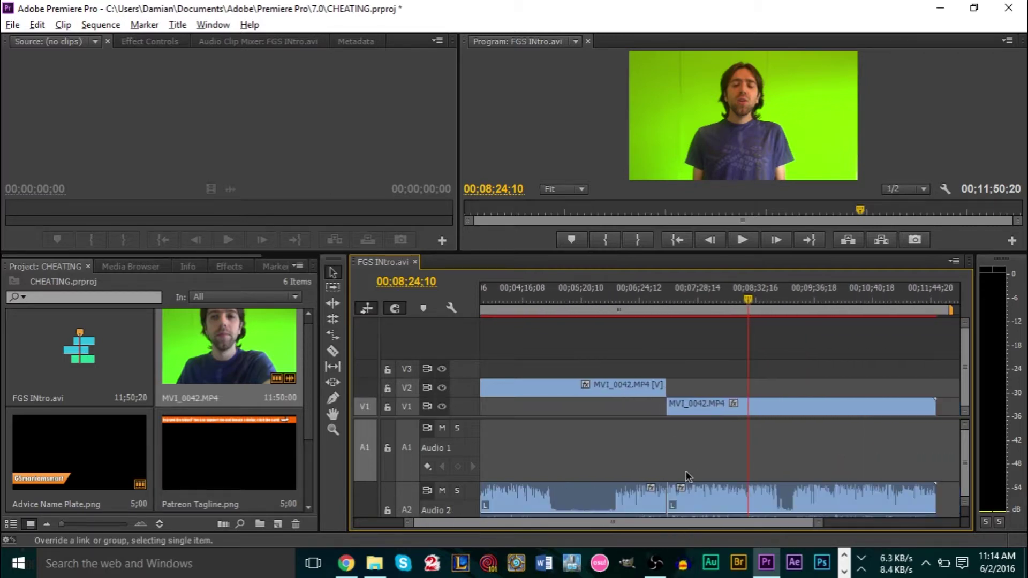
pyautogui.press('-')
pyautogui.press('-')
pyautogui.press('-')
# Step: Select the MVI_0042.MP4 clips on V1, V2 and A2, then reselect only the V1 clip
pyautogui.click(723, 410)
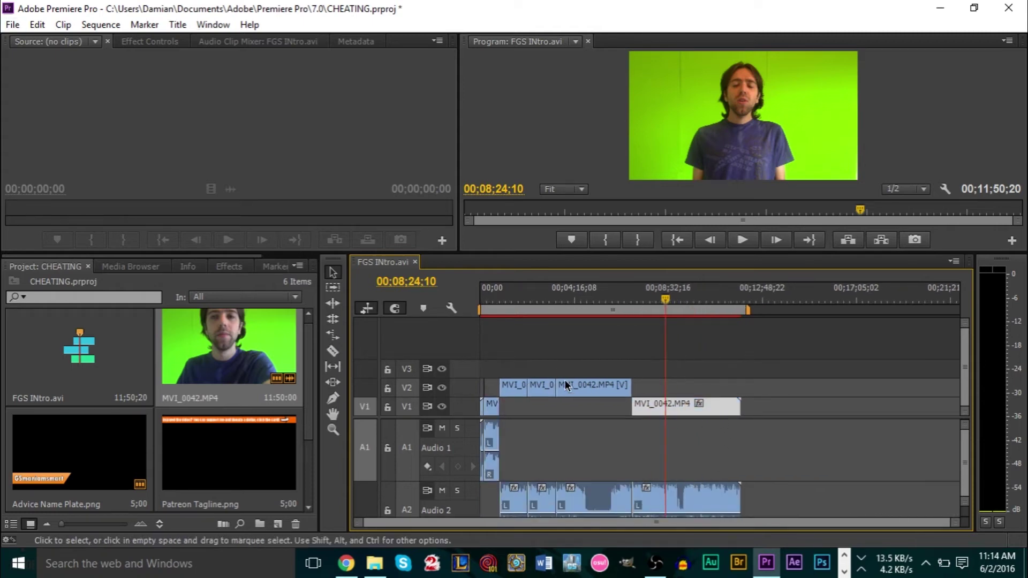
pyautogui.click(594, 386)
pyautogui.click(685, 494)
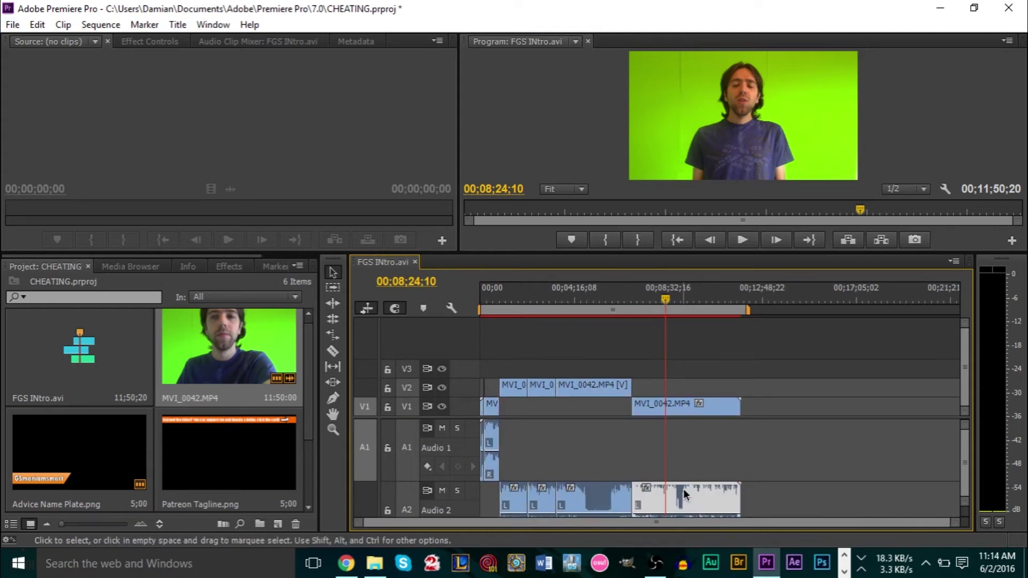
pyautogui.scroll(3, 649, 360)
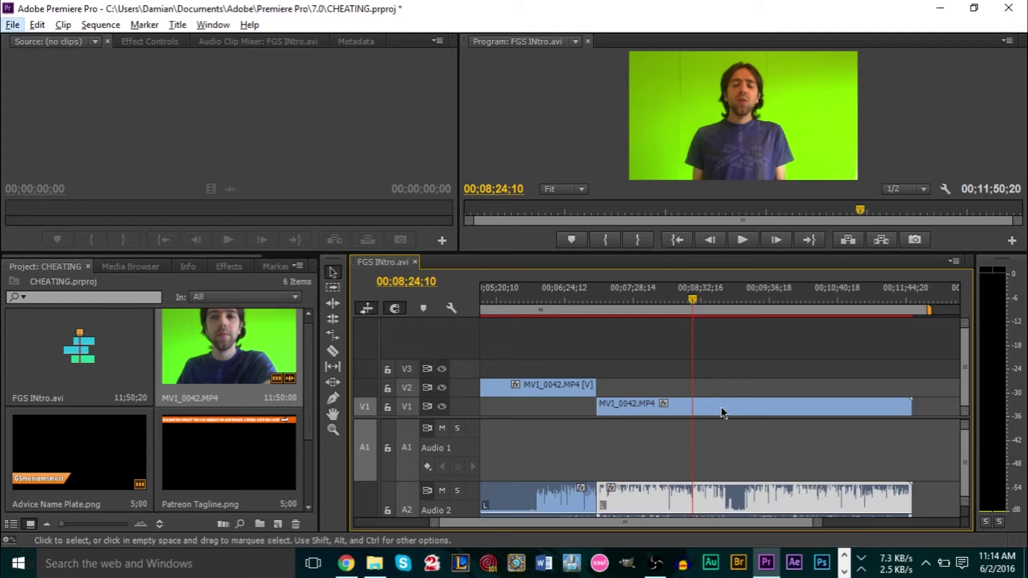
pyautogui.click(749, 386)
pyautogui.click(753, 413)
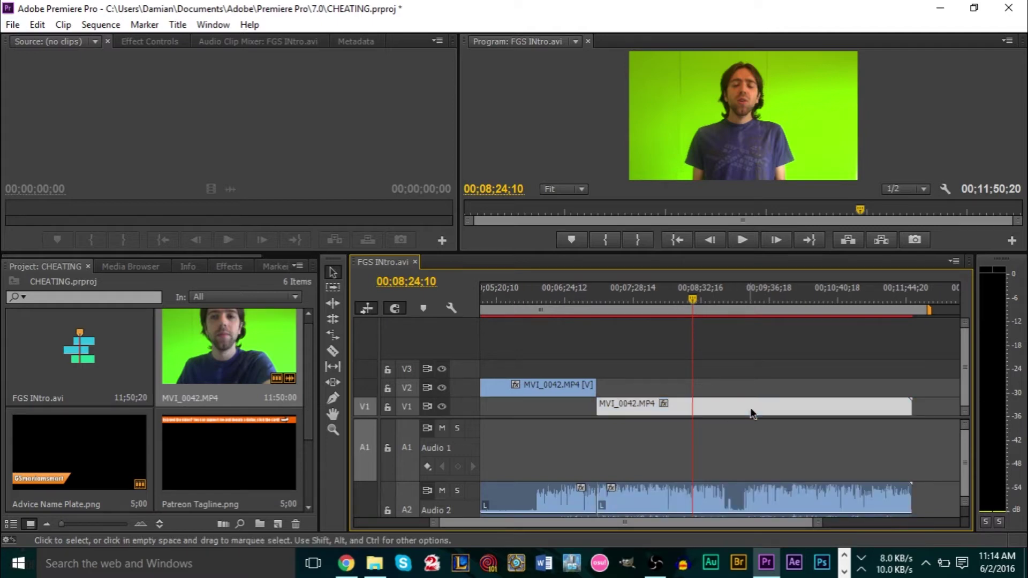
# Step: Review the edit points across the whole sequence and undo the cut that split the later V2 clip
pyautogui.press('End')
pyautogui.press('Up')
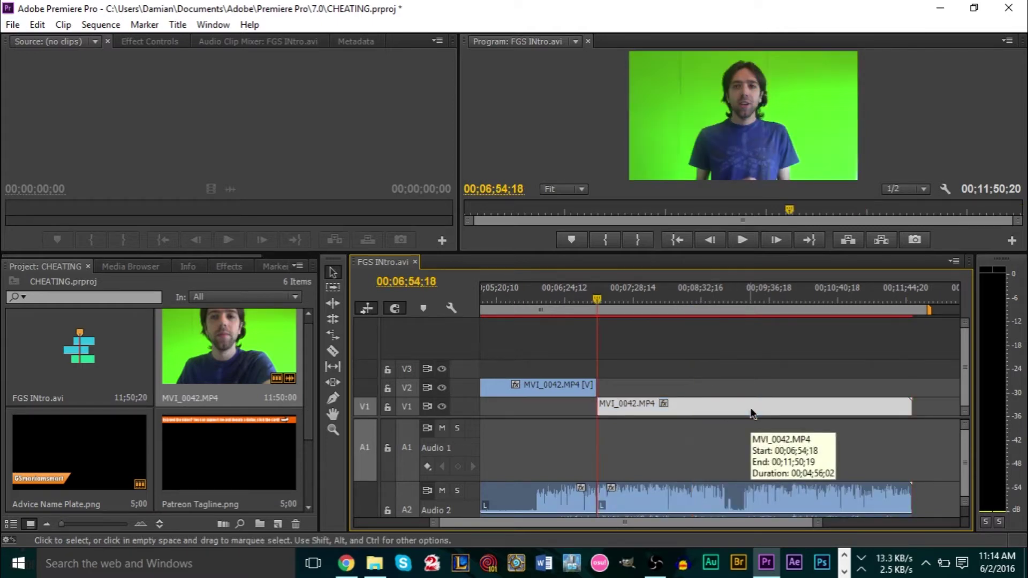
pyautogui.press('\\')
pyautogui.press('Up')
pyautogui.press('Up')
pyautogui.press('Up')
pyautogui.press('Down')
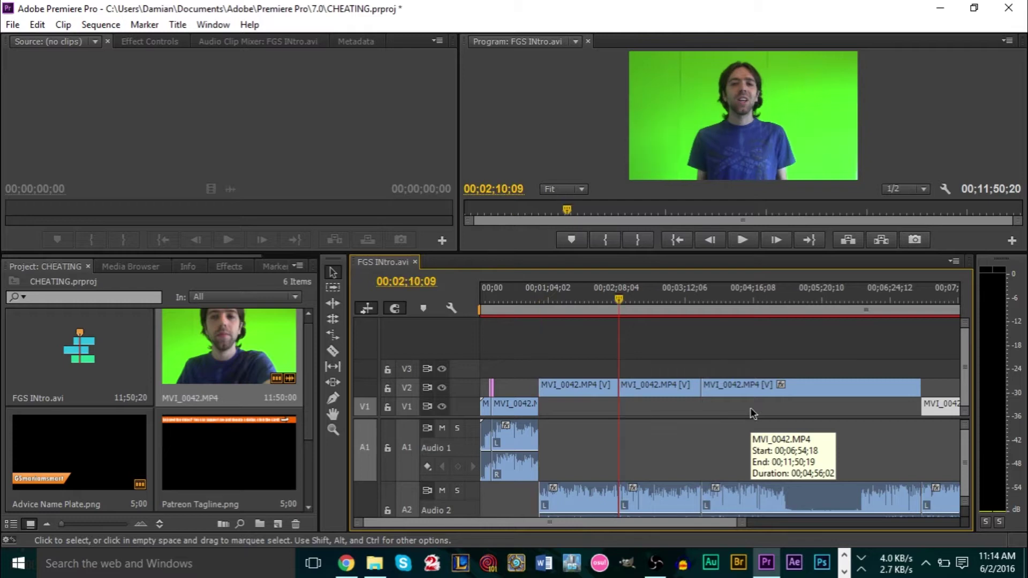
pyautogui.hotkey('ctrl', 'z')
pyautogui.press('Up')
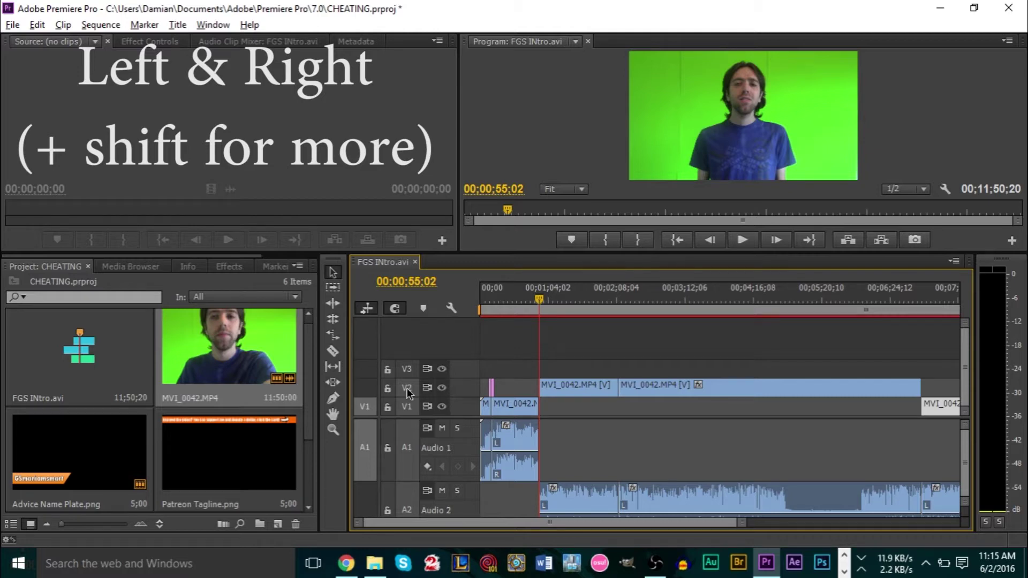
pyautogui.press('Right')
pyautogui.press('Right')
pyautogui.press('Right')
pyautogui.press('Right')
pyautogui.press('Right')
pyautogui.press('Right')
pyautogui.press('Right')
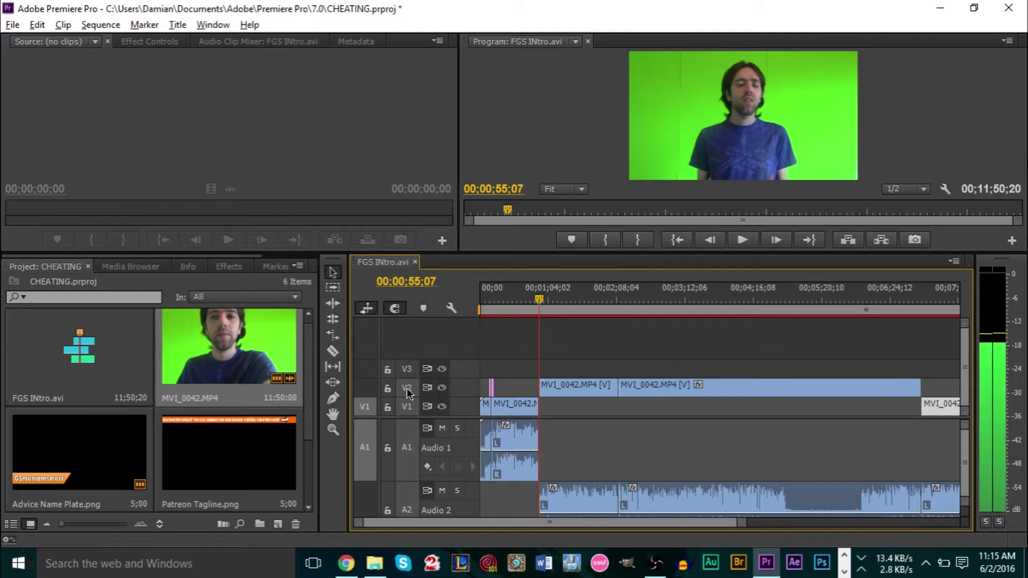
pyautogui.press('Right')
pyautogui.press('Right')
pyautogui.press('Right')
pyautogui.press('Right')
pyautogui.press('Right')
pyautogui.press('Right')
pyautogui.press('Right')
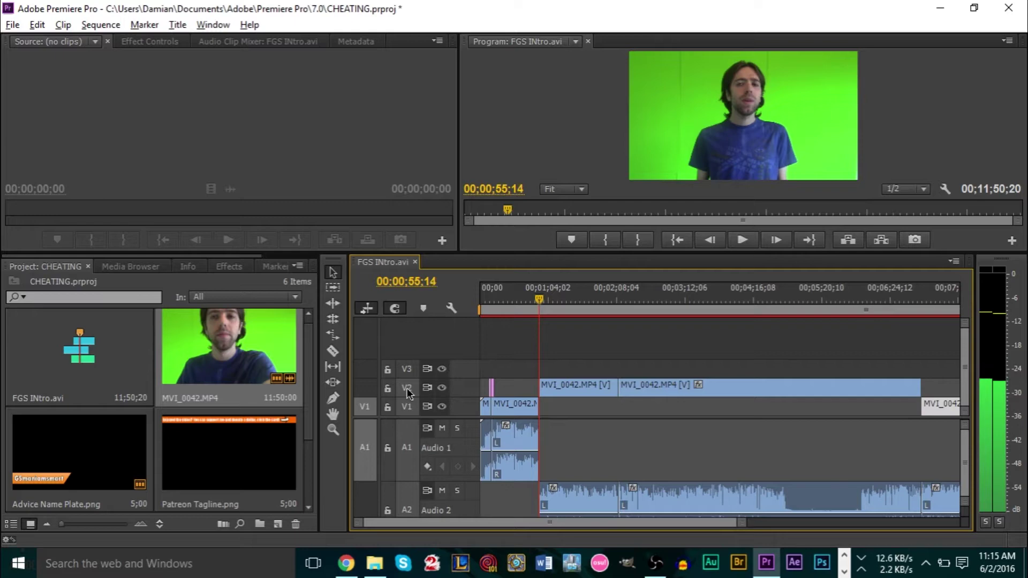
pyautogui.press('Right')
pyautogui.press('Right')
pyautogui.press('Right')
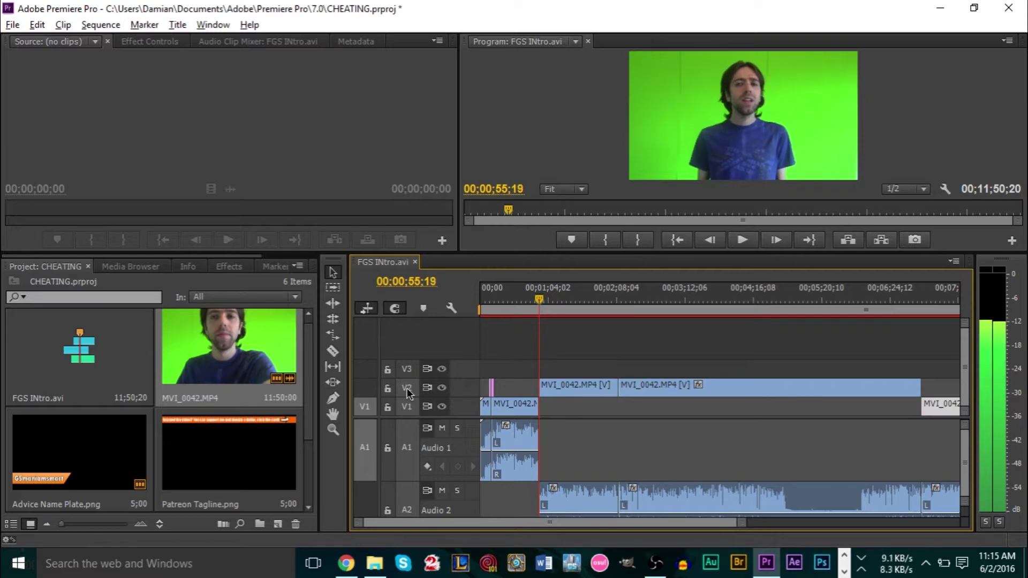
pyautogui.press('Left')
pyautogui.press('Left')
pyautogui.press('Left')
pyautogui.press('Left')
pyautogui.press('Left')
pyautogui.press('Left')
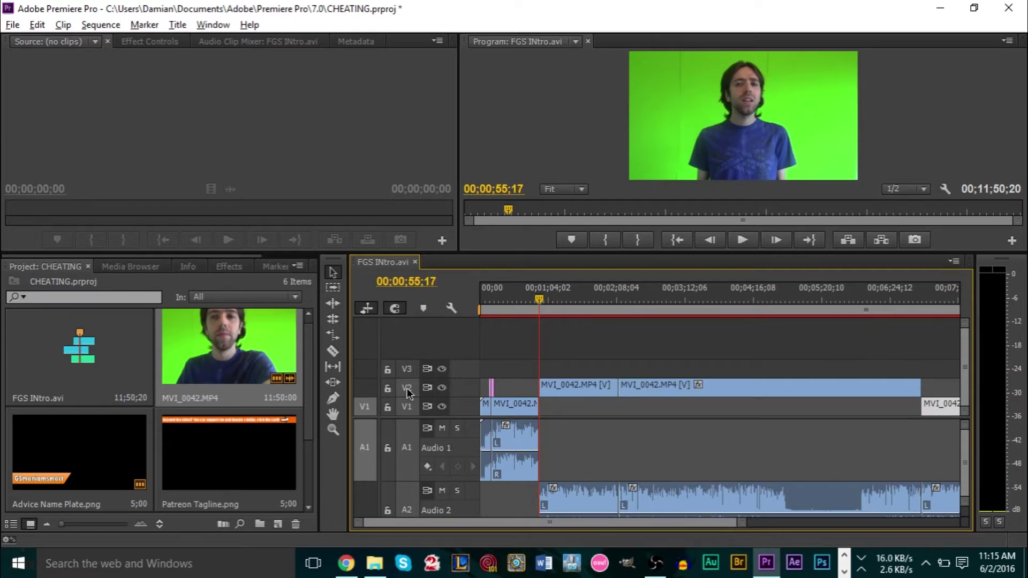
pyautogui.press('Left')
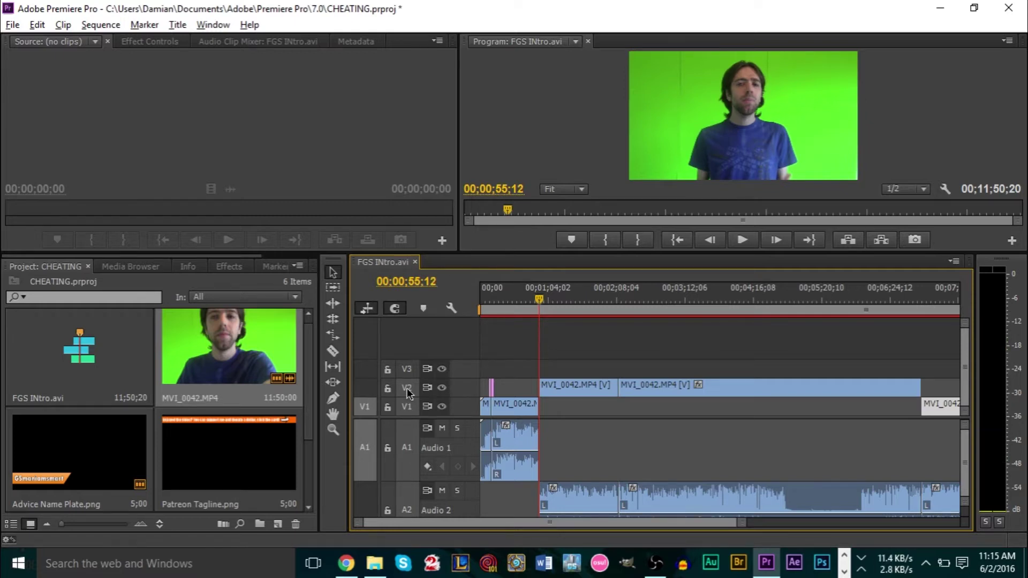
pyautogui.press('space')
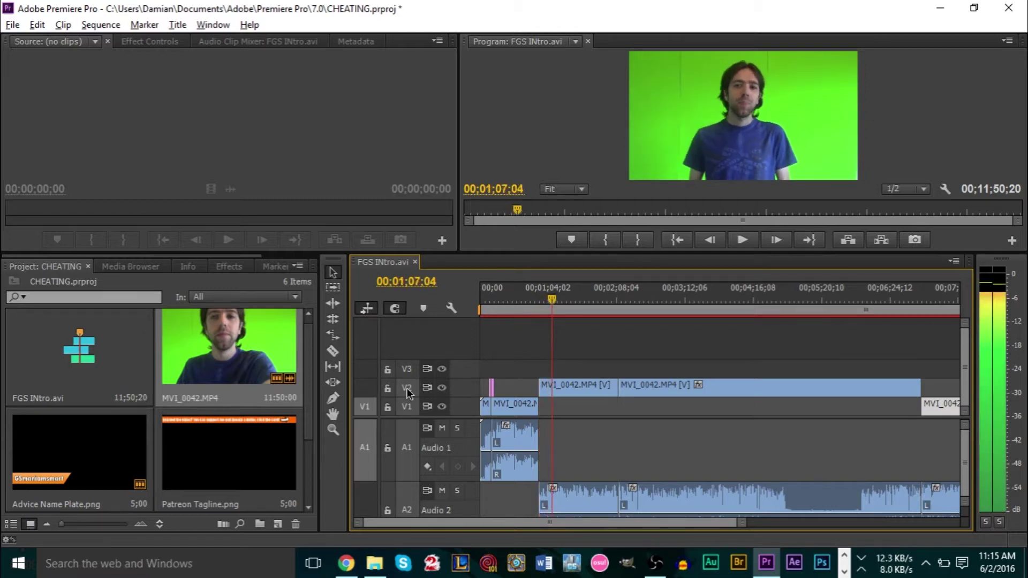
pyautogui.press('j')
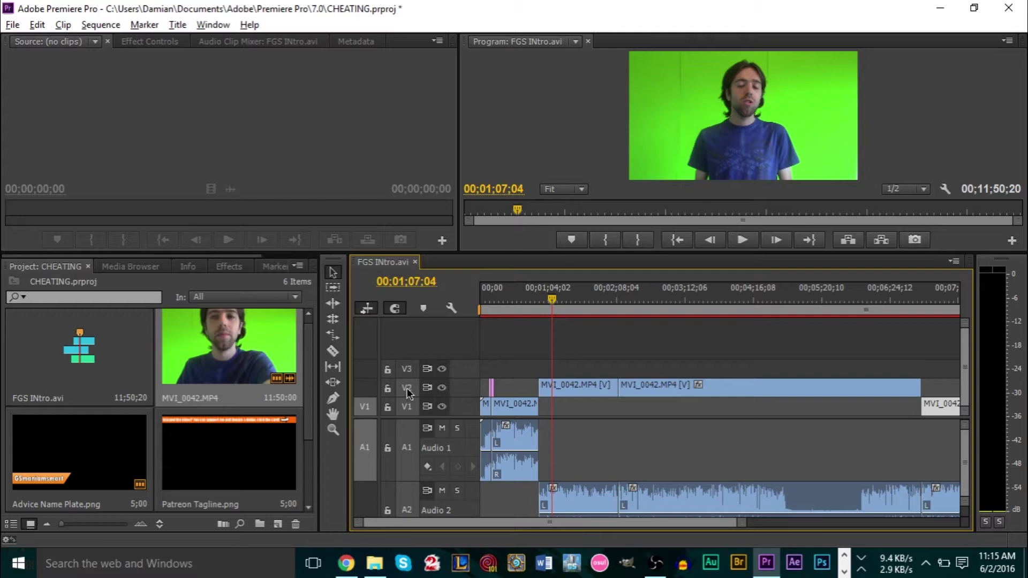
pyautogui.press('j')
pyautogui.press('k')
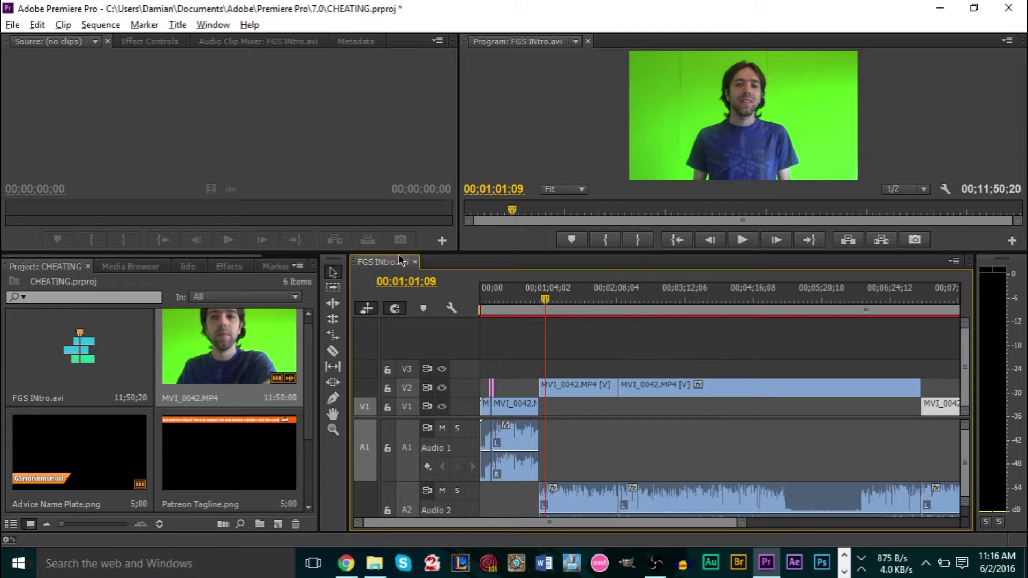
pyautogui.rightClick(375, 266)
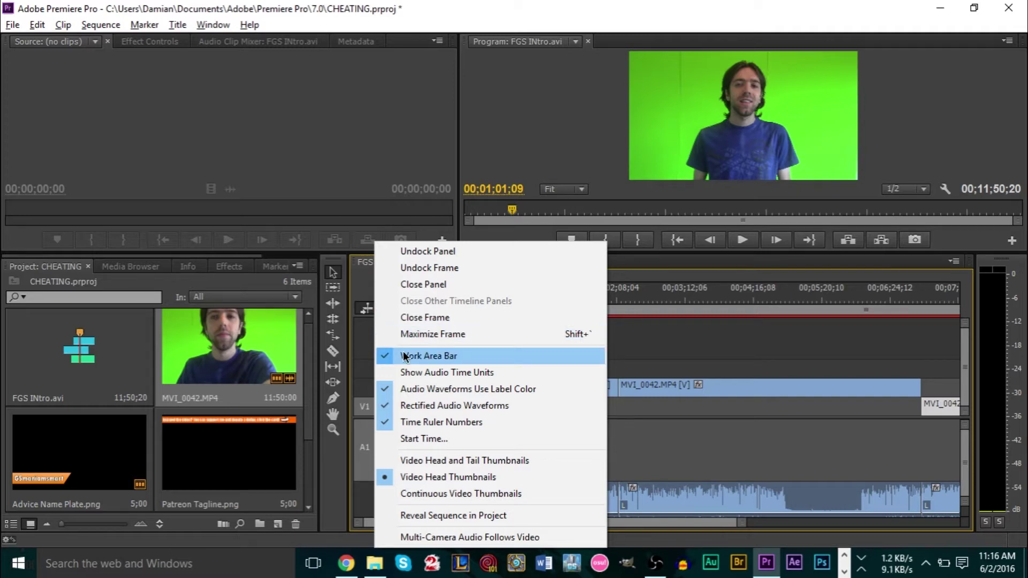
# Step: Put the playhead near 00;02;10, scroll the timeline back to 00;00, and jump to the next edit
pyautogui.click(621, 295)
pyautogui.click(620, 295)
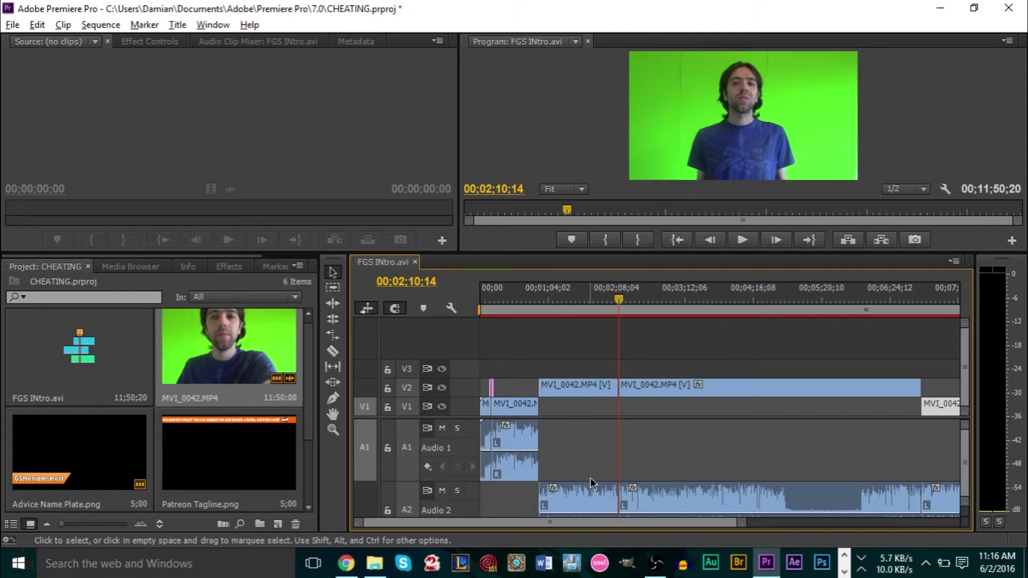
pyautogui.moveTo(574, 522); pyautogui.dragTo(690, 518)
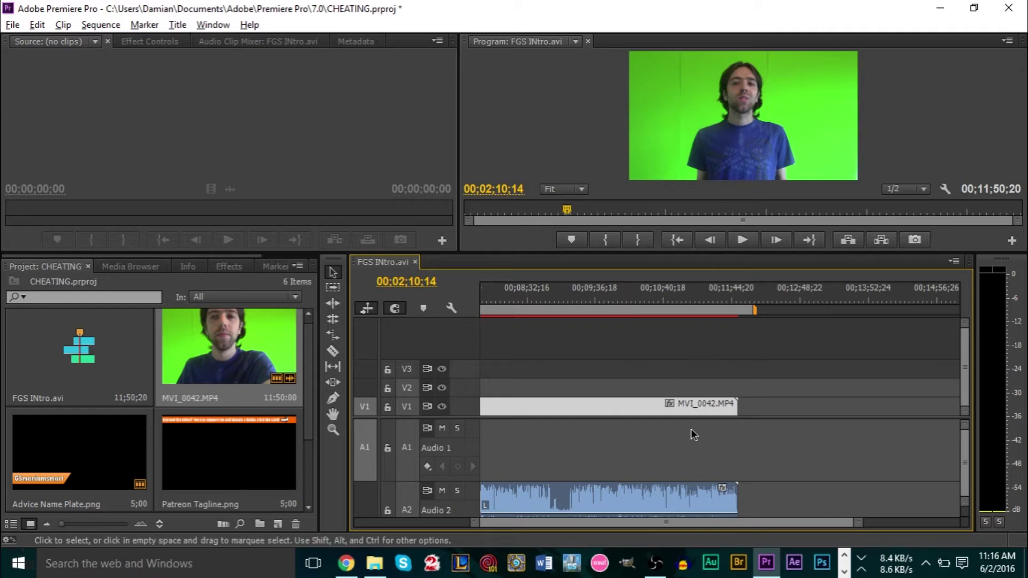
pyautogui.moveTo(758, 519); pyautogui.dragTo(613, 515)
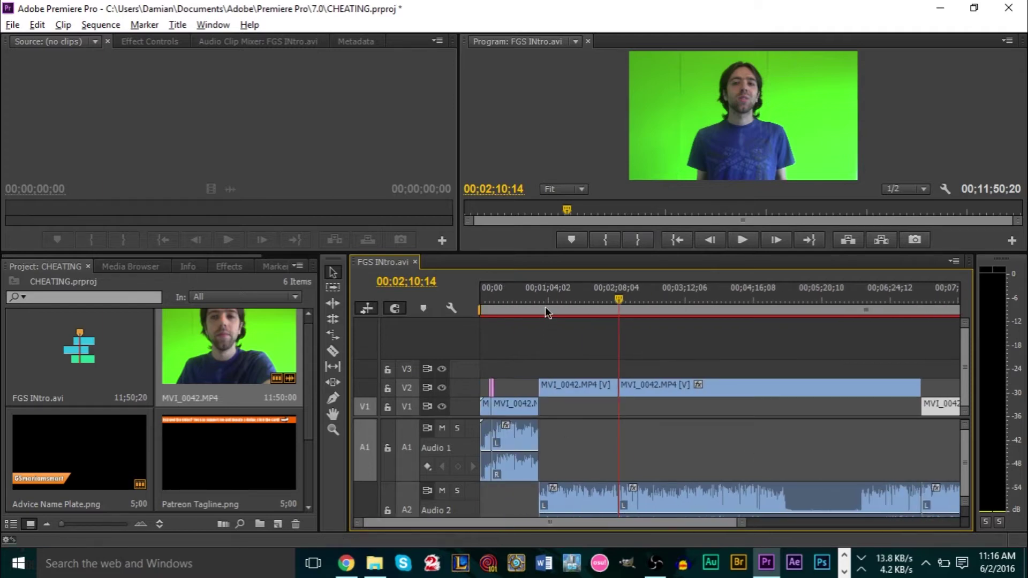
pyautogui.press('Down')
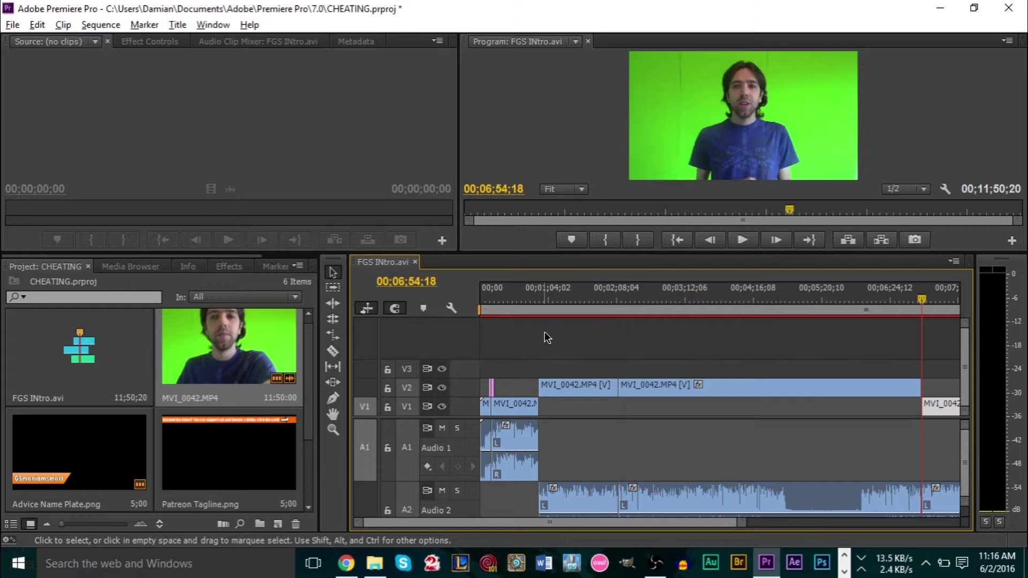
# Step: Go to the 00;00;55;02 edit and set the work area start there
pyautogui.press('Up')
pyautogui.press('Up')
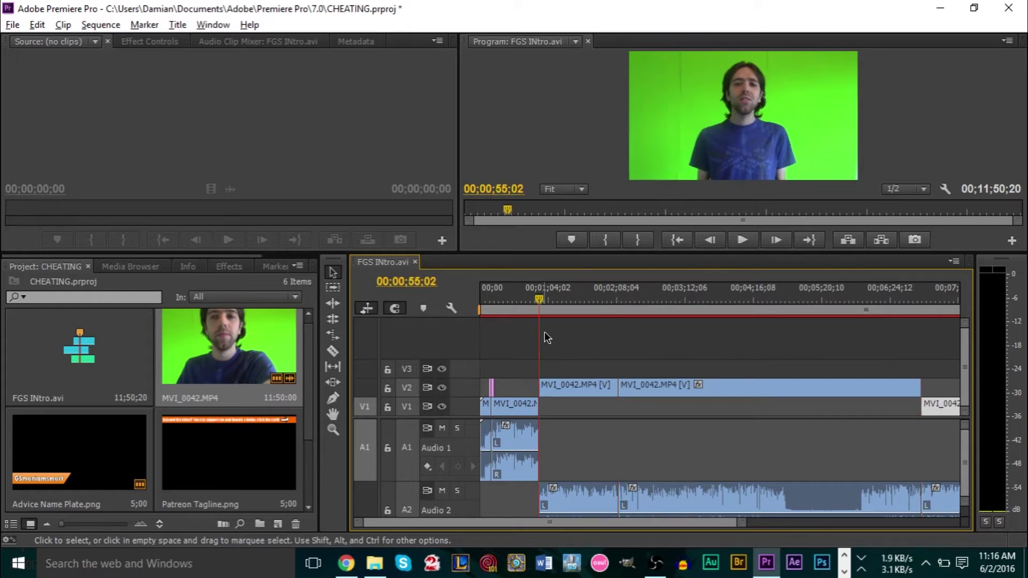
pyautogui.press('Up')
pyautogui.press('Down')
pyautogui.press('Down')
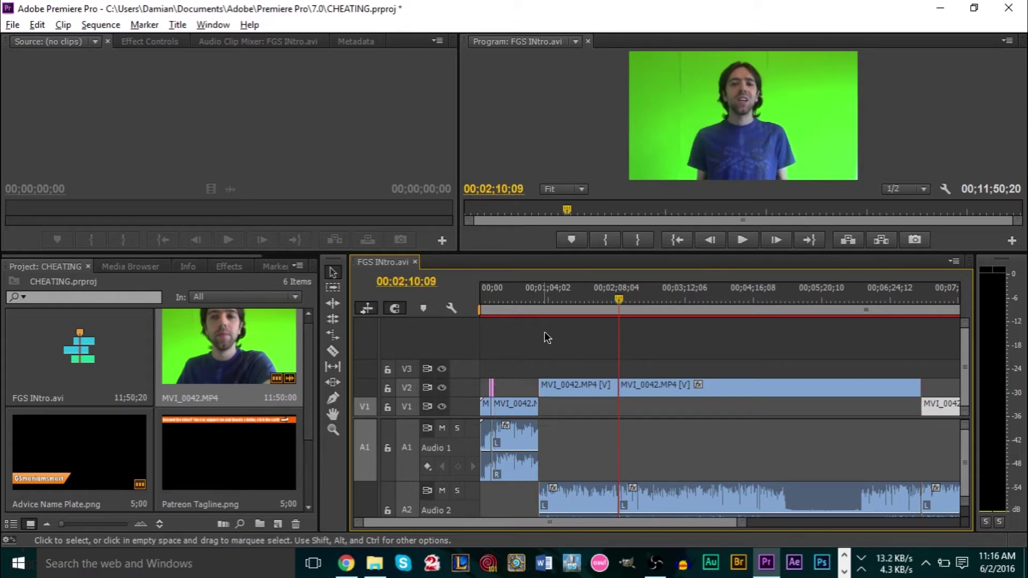
pyautogui.press('Up')
pyautogui.press('Down')
pyautogui.press('Up')
pyautogui.press('Down')
pyautogui.press('Up')
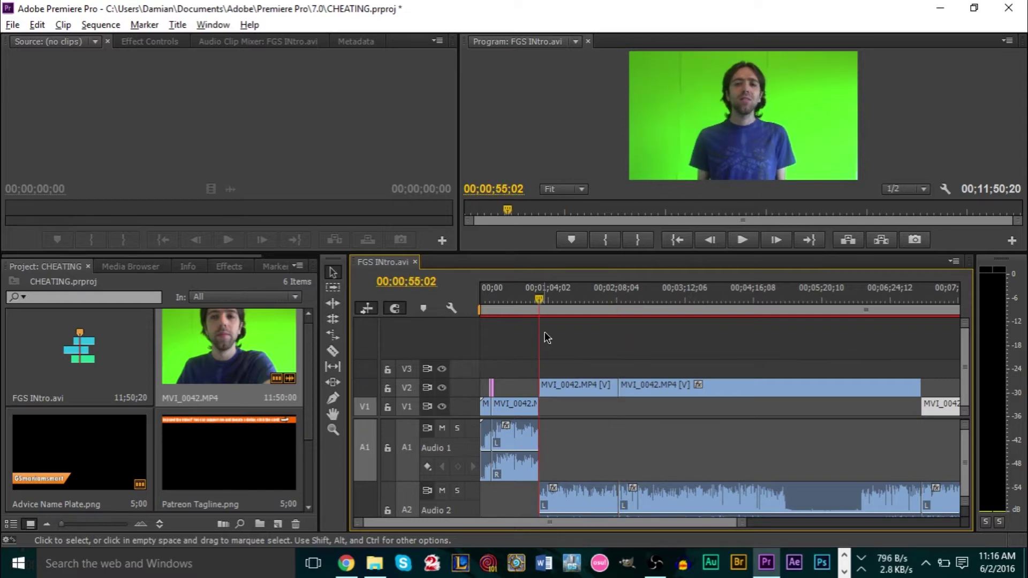
pyautogui.press('alt')
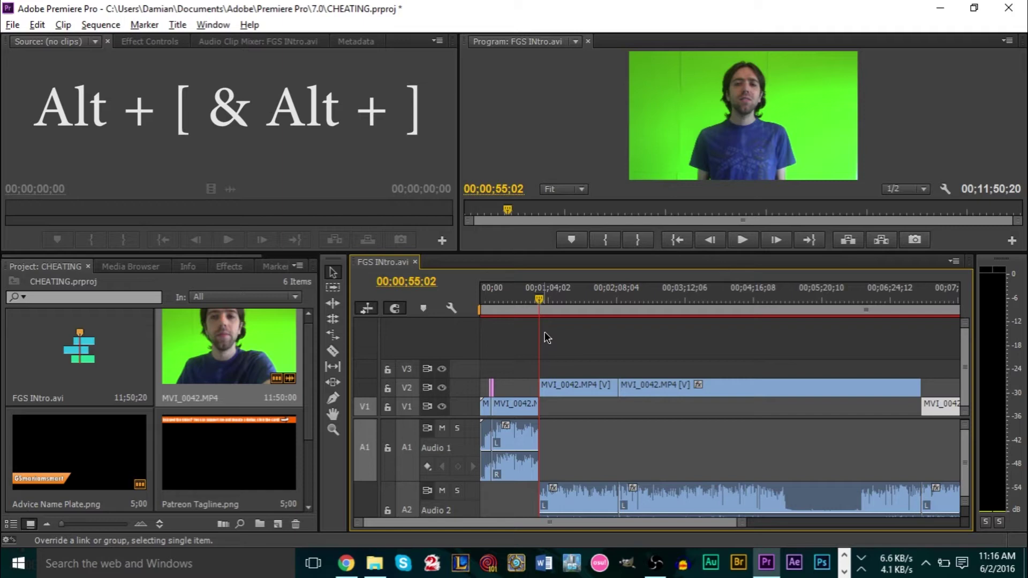
pyautogui.hotkey('alt', '[')
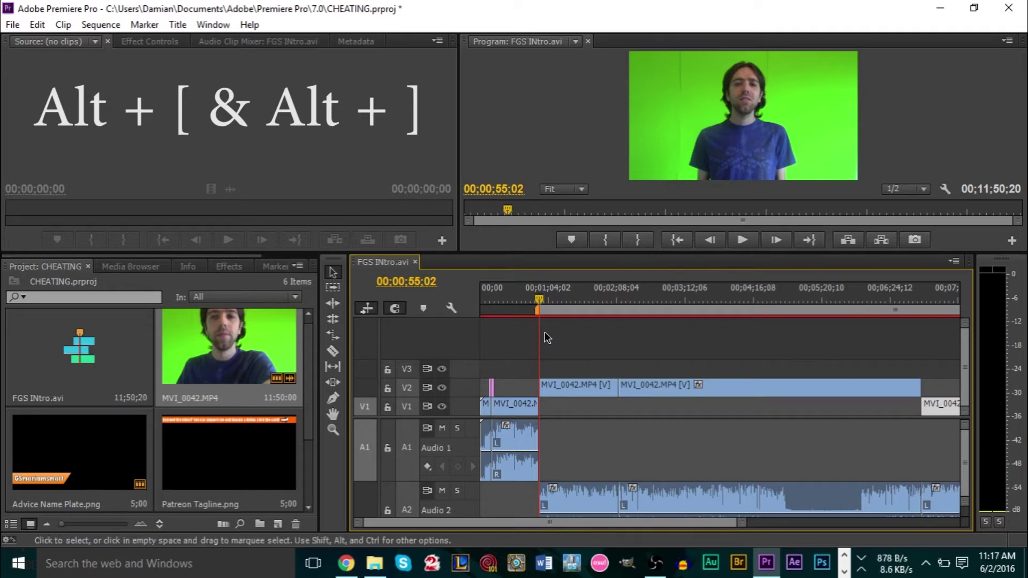
# Step: Set the work area end at the 00;02;10;09 edit
pyautogui.press('Up')
pyautogui.press('Down')
pyautogui.press('Down')
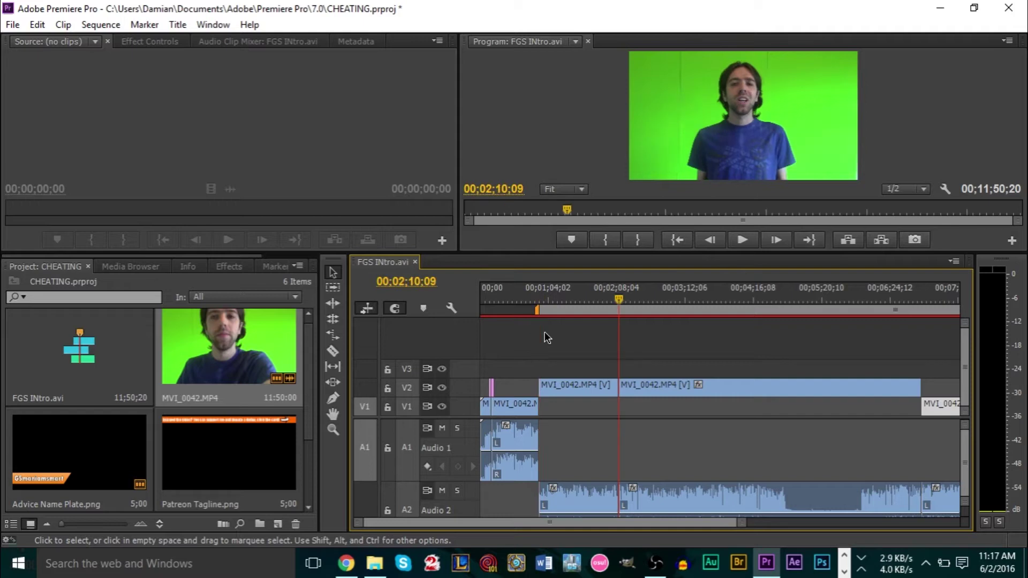
pyautogui.press('alt')
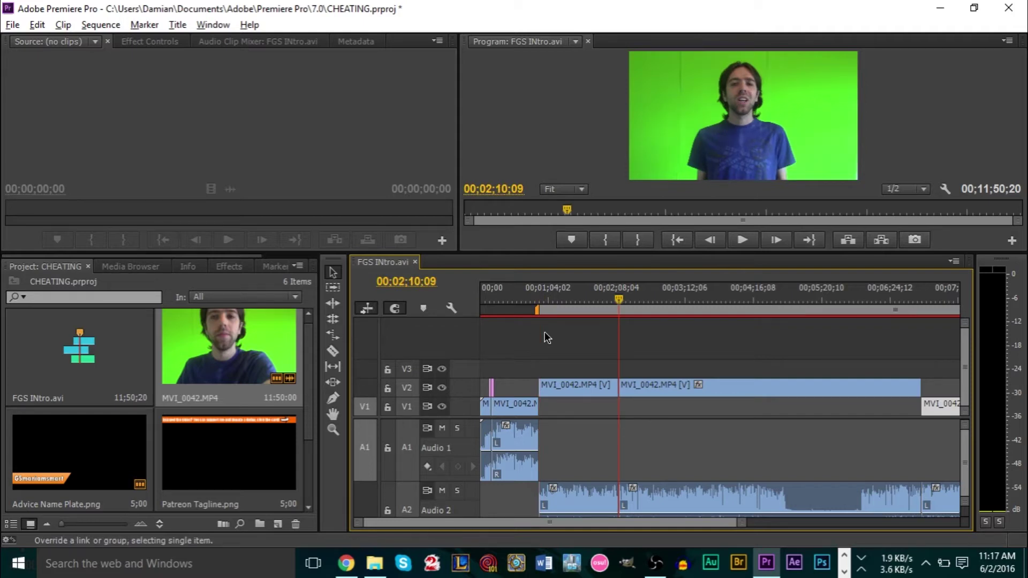
pyautogui.hotkey('alt', ']')
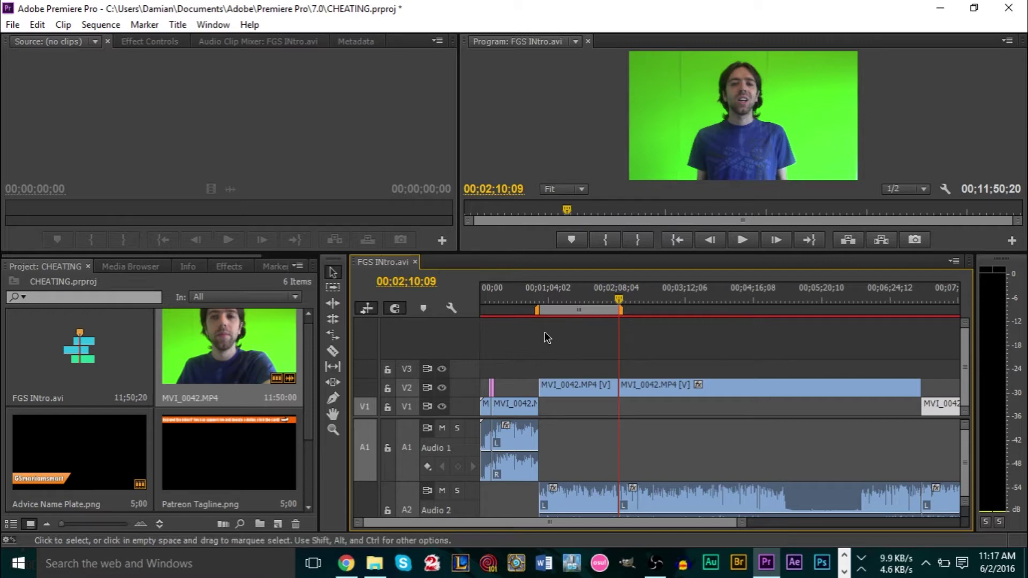
pyautogui.press('Down')
pyautogui.press('Up')
pyautogui.press('Up')
pyautogui.press('Down')
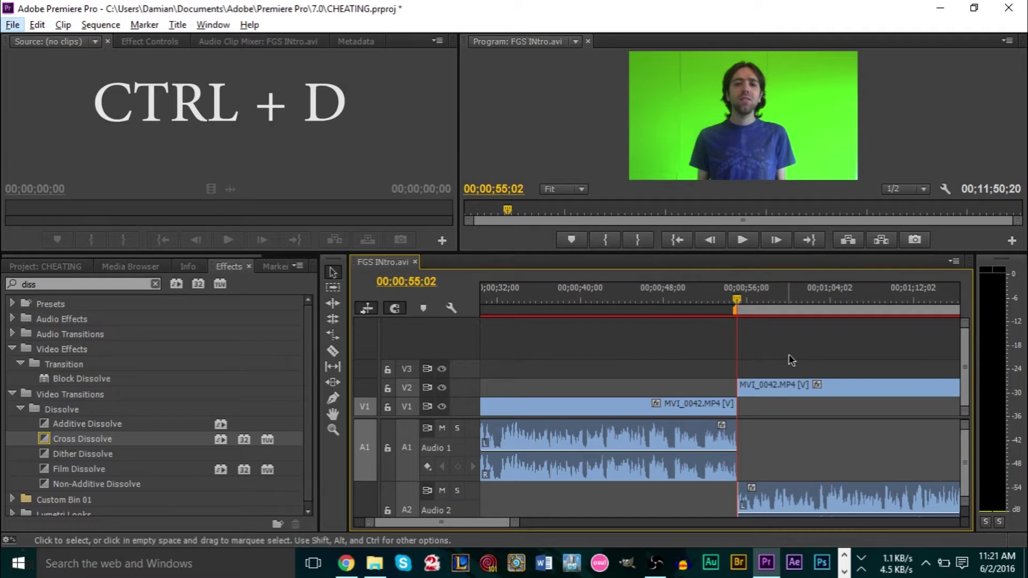
pyautogui.press('Escape')
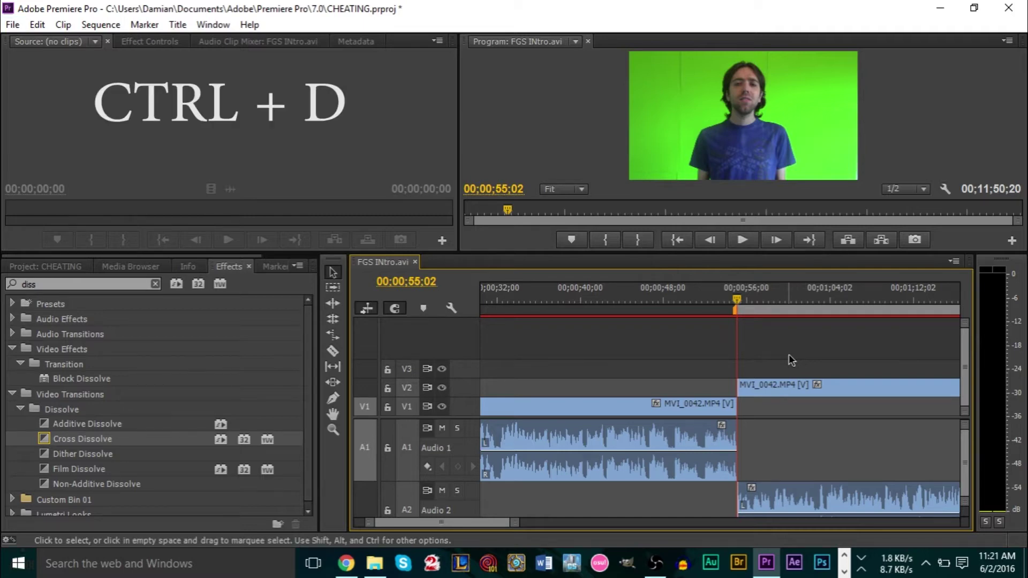
pyautogui.click(765, 298)
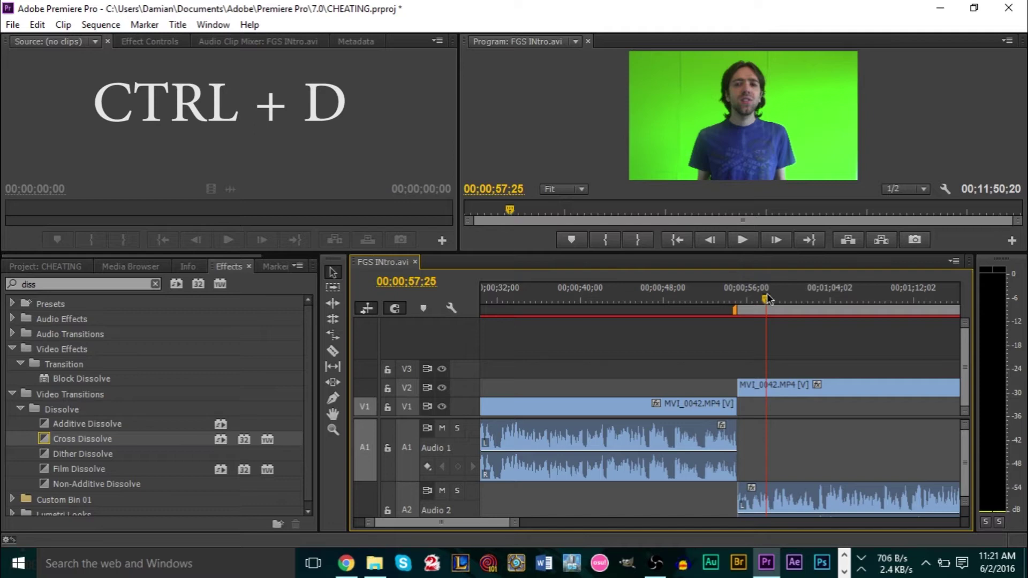
pyautogui.press('Up')
pyautogui.hotkey('ctrl', 'd')
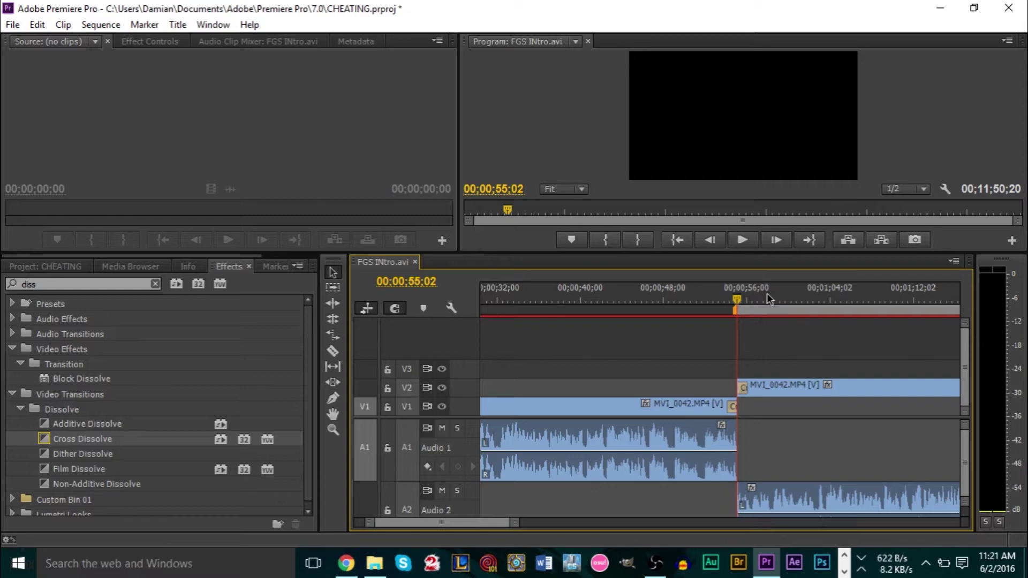
pyautogui.hotkey('ctrl', 'z')
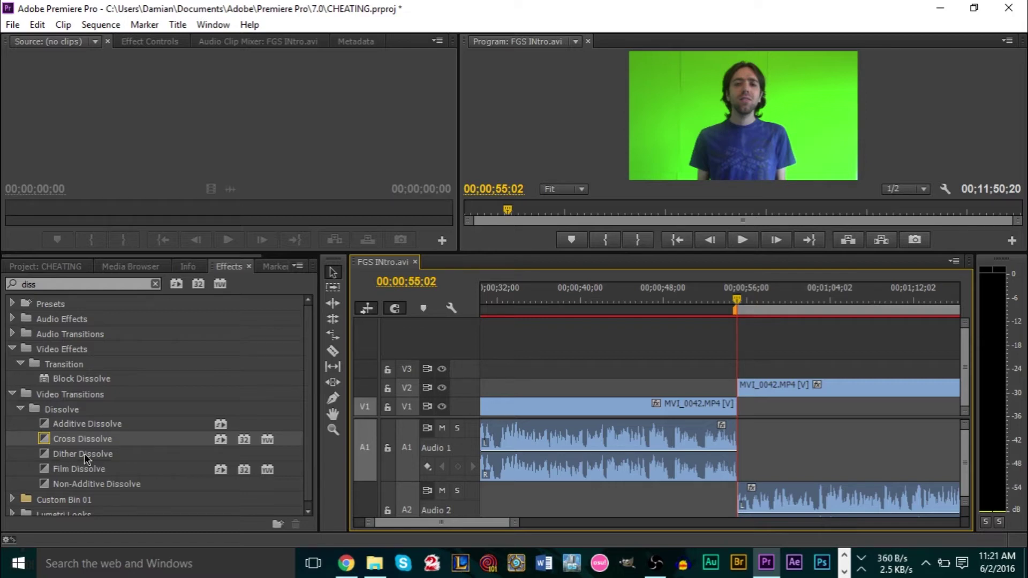
# Step: Set Dither Dissolve as the default video transition from its context menu in the Effects panel
pyautogui.rightClick(84, 454)
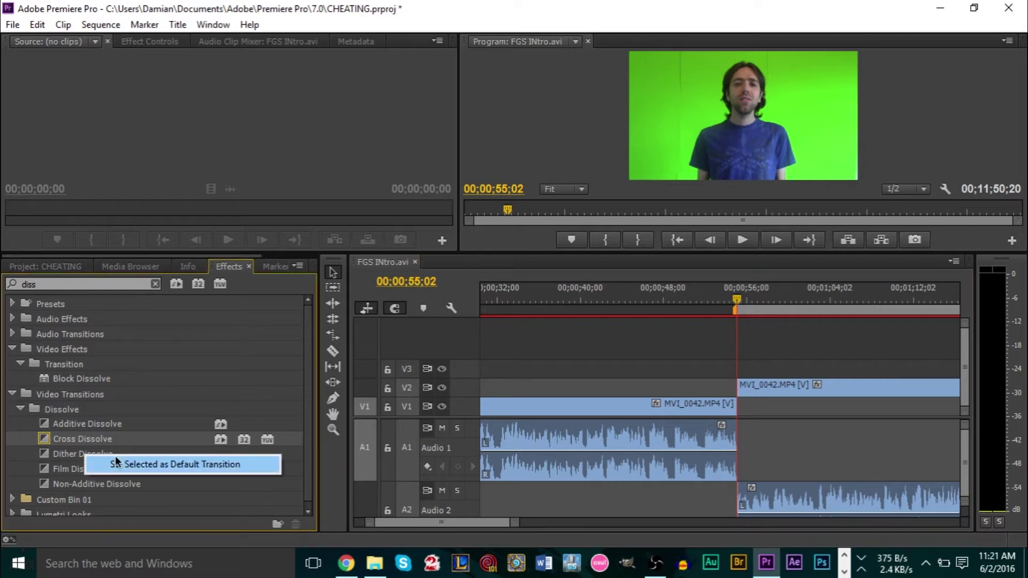
pyautogui.click(123, 465)
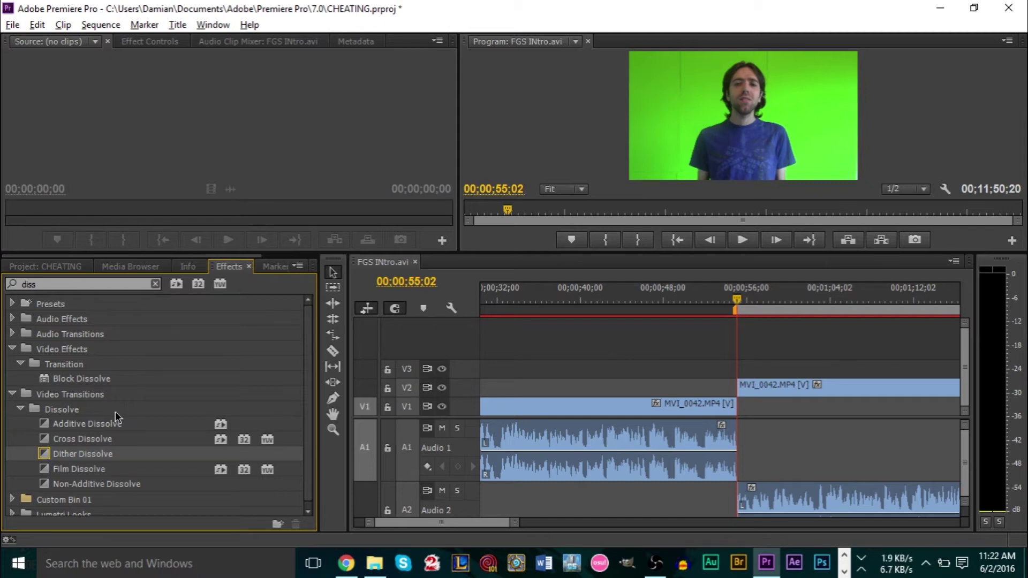
pyautogui.press('-')
pyautogui.press('-')
pyautogui.press('-')
pyautogui.press('-')
pyautogui.press('-')
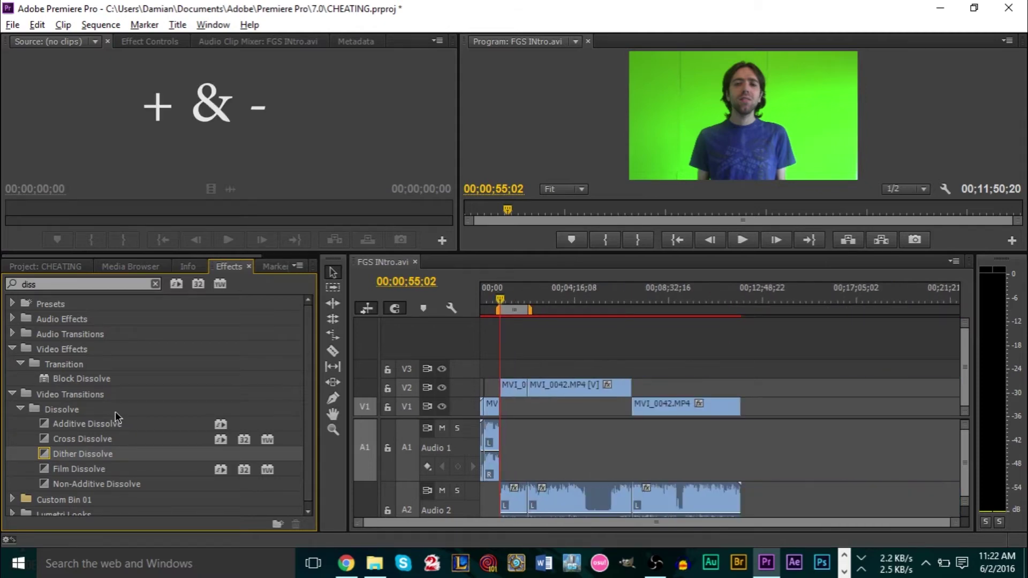
pyautogui.press('=')
pyautogui.press('=')
pyautogui.press('=')
pyautogui.press('=')
pyautogui.press('=')
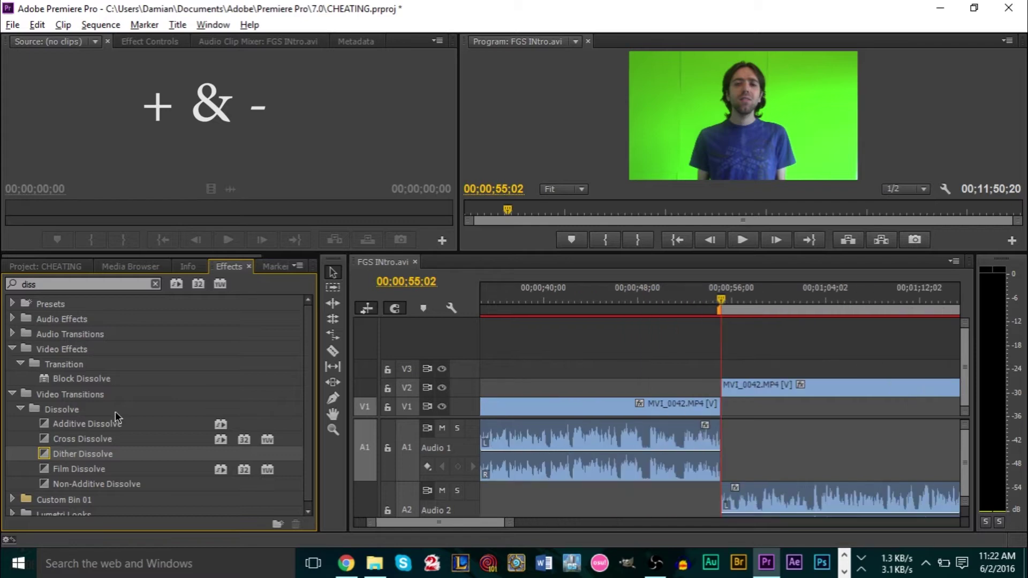
pyautogui.press('=')
pyautogui.press('=')
pyautogui.press('=')
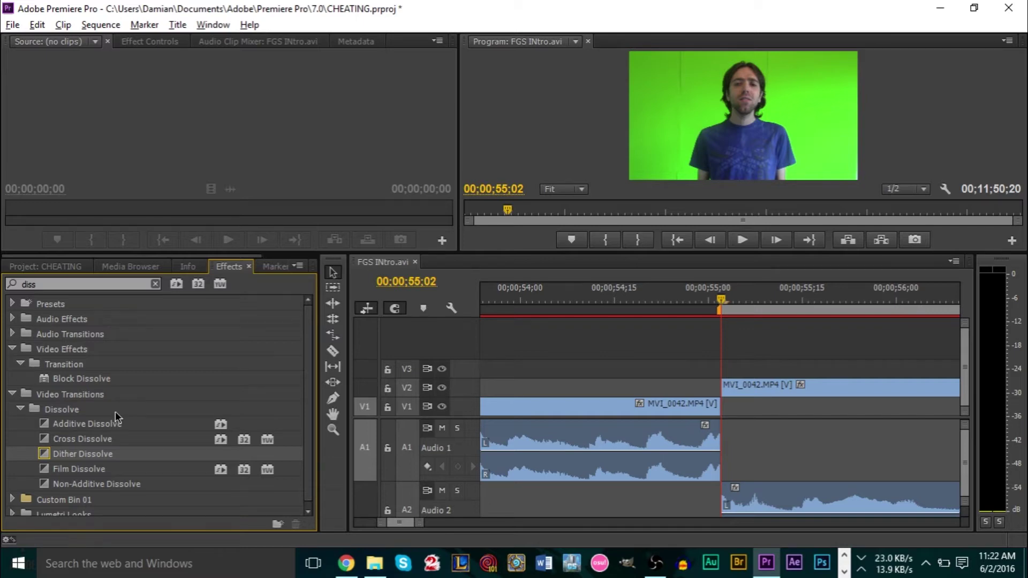
pyautogui.press('\\')
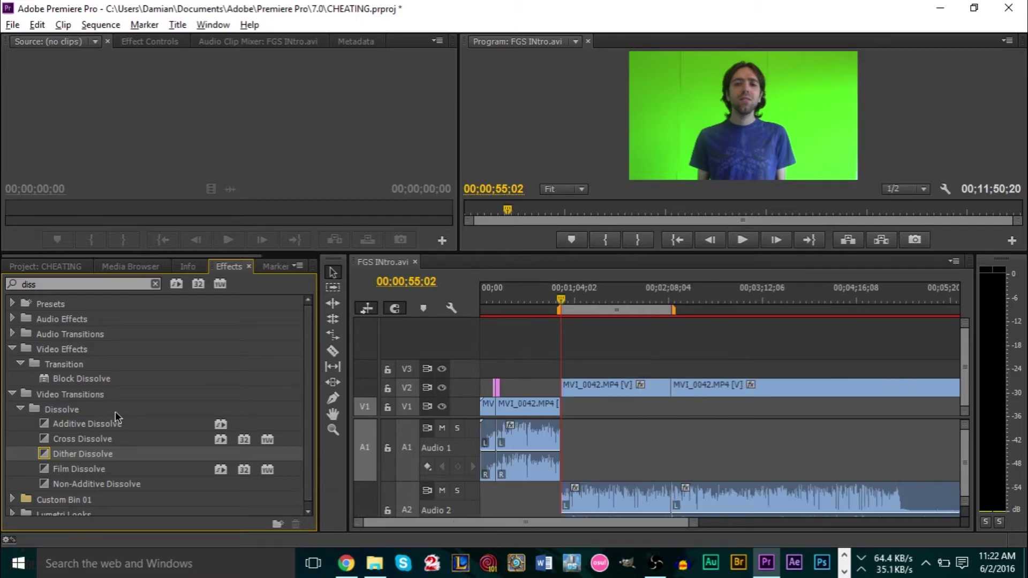
pyautogui.press('-')
pyautogui.press('-')
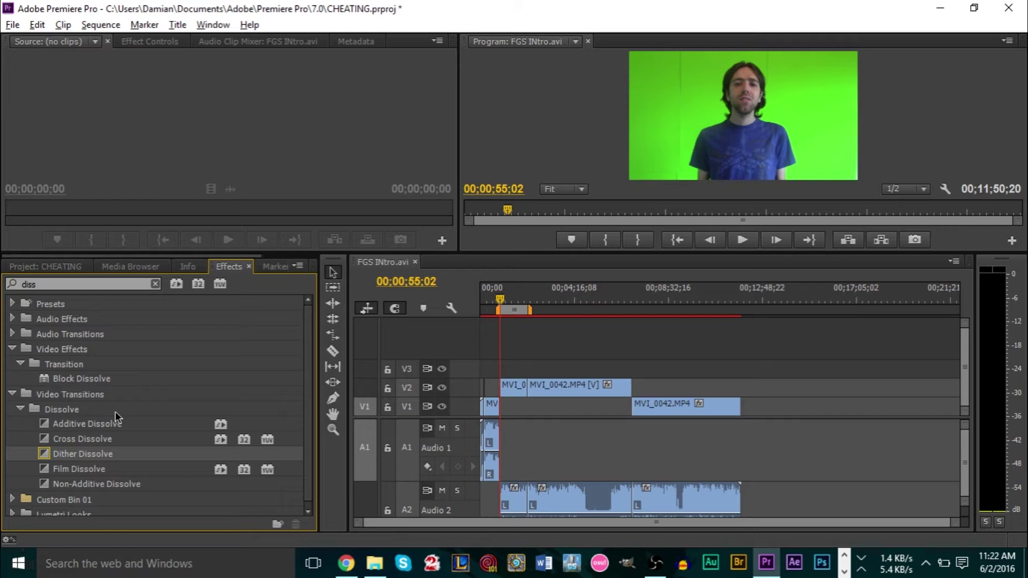
pyautogui.press('=')
pyautogui.press('=')
pyautogui.press('=')
pyautogui.press('=')
pyautogui.press('\\')
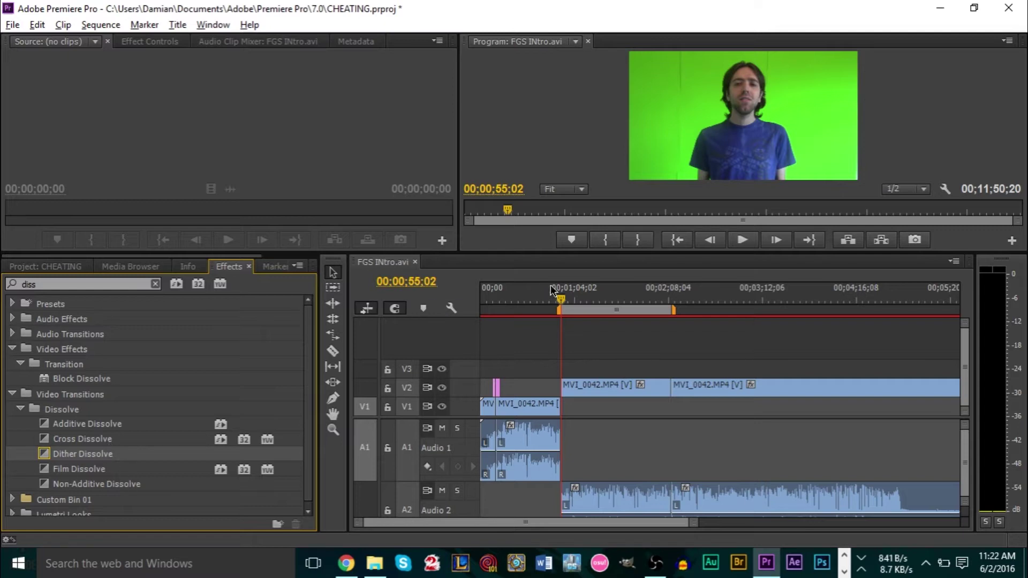
pyautogui.keyDown('alt'); pyautogui.scroll(4, 577, 348); pyautogui.keyUp('alt')
pyautogui.keyDown('alt'); pyautogui.scroll(3, 577, 348); pyautogui.keyUp('alt')
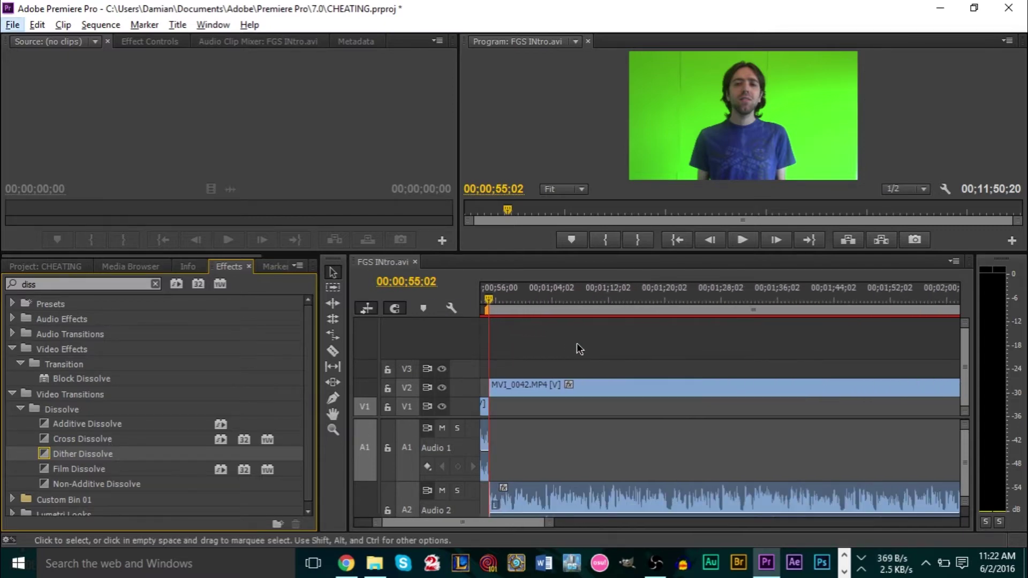
pyautogui.press('=')
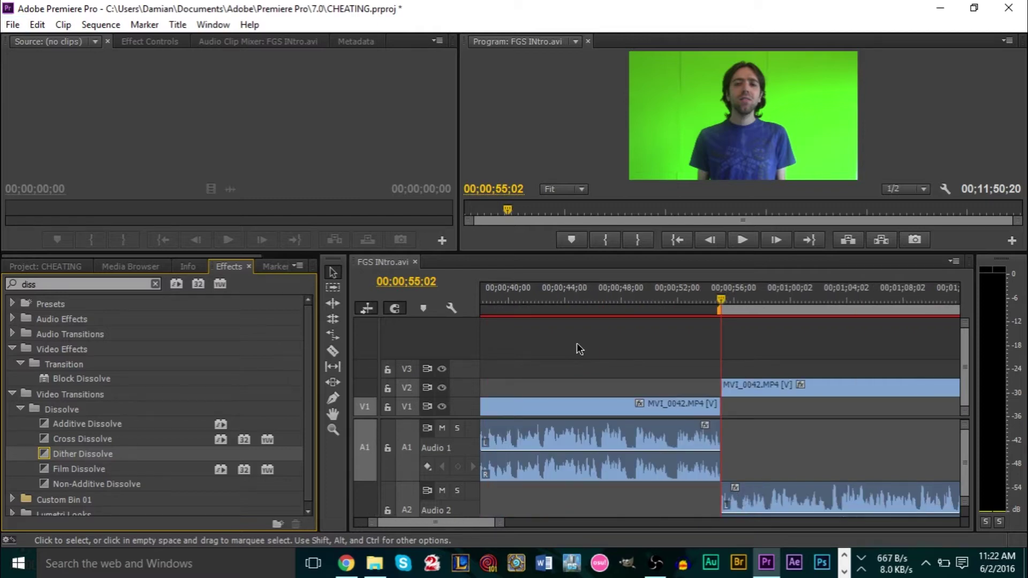
pyautogui.press('-')
pyautogui.press('-')
pyautogui.press('-')
# Step: Zoom the timeline in one step, give the Timeline panel focus, and step to the previous edit
pyautogui.press('=')
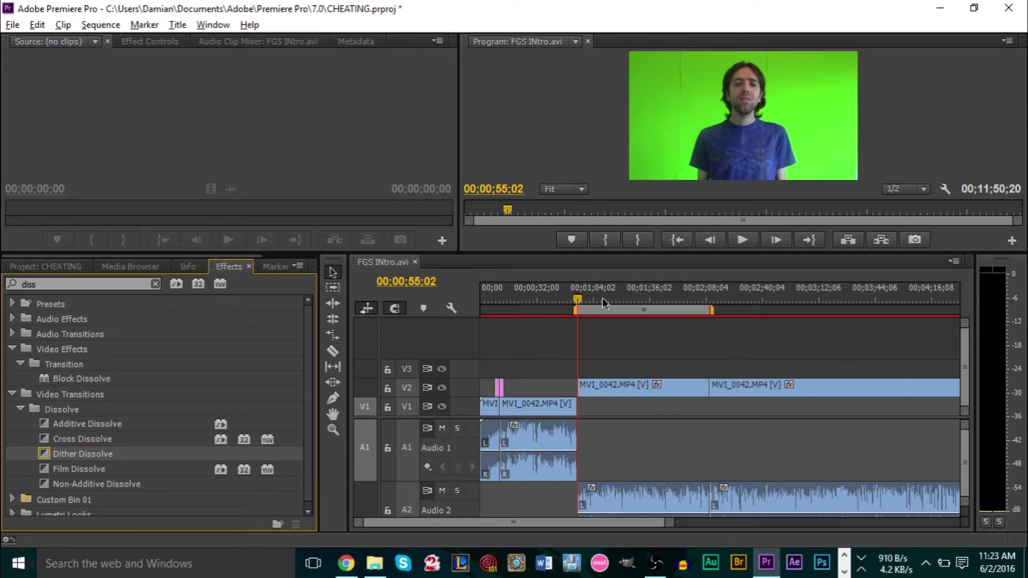
pyautogui.click(637, 340)
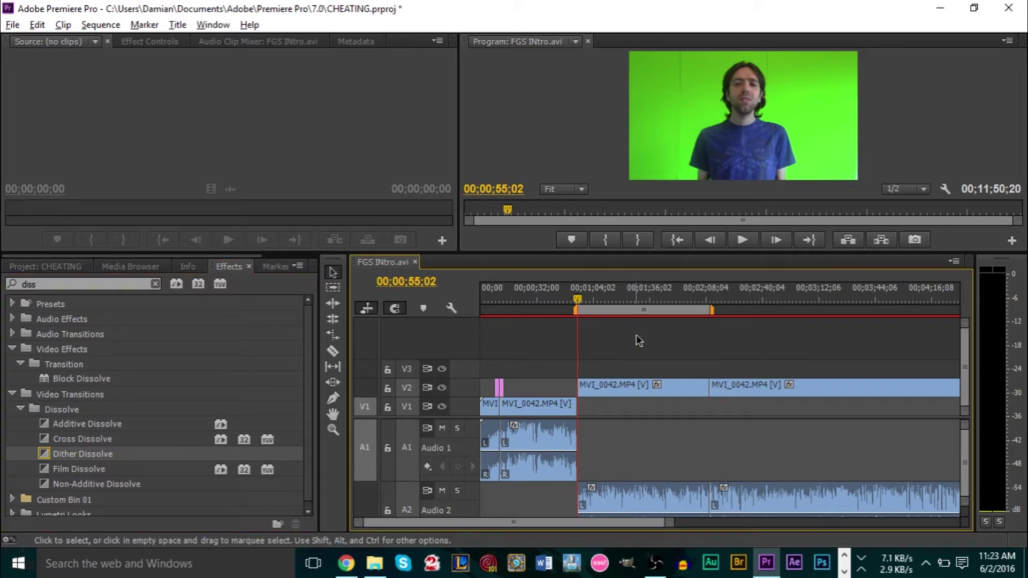
pyautogui.press('Up')
# Step: Rewind the playhead to about 00;05;53;05, then play and stop at 00;05;55;24
pyautogui.press('Down')
pyautogui.press('Down')
pyautogui.press('Down')
pyautogui.press('Down')
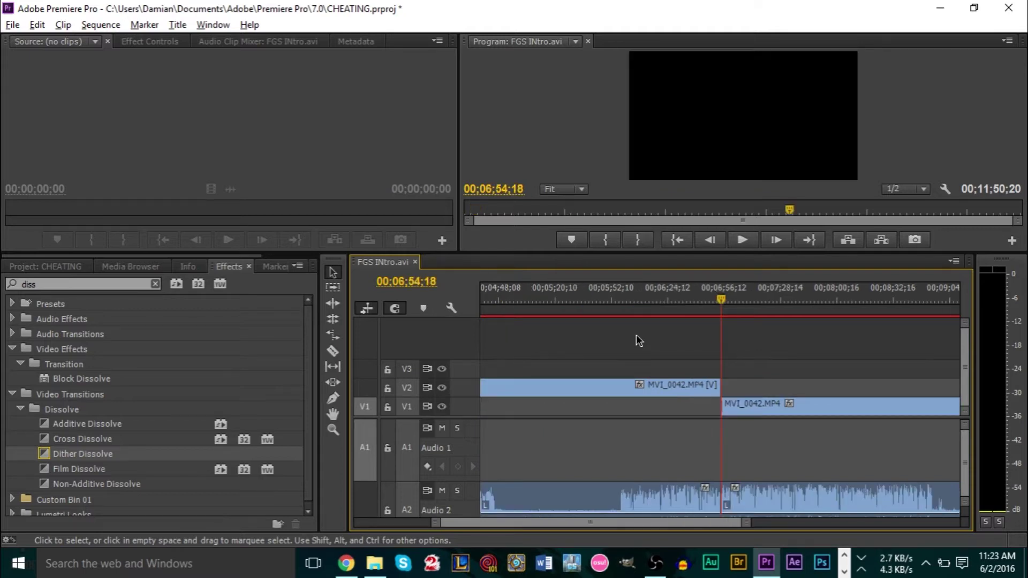
pyautogui.hotkey('shift', 'Left')
pyautogui.hotkey('shift', 'Left')
pyautogui.hotkey('shift', 'Left')
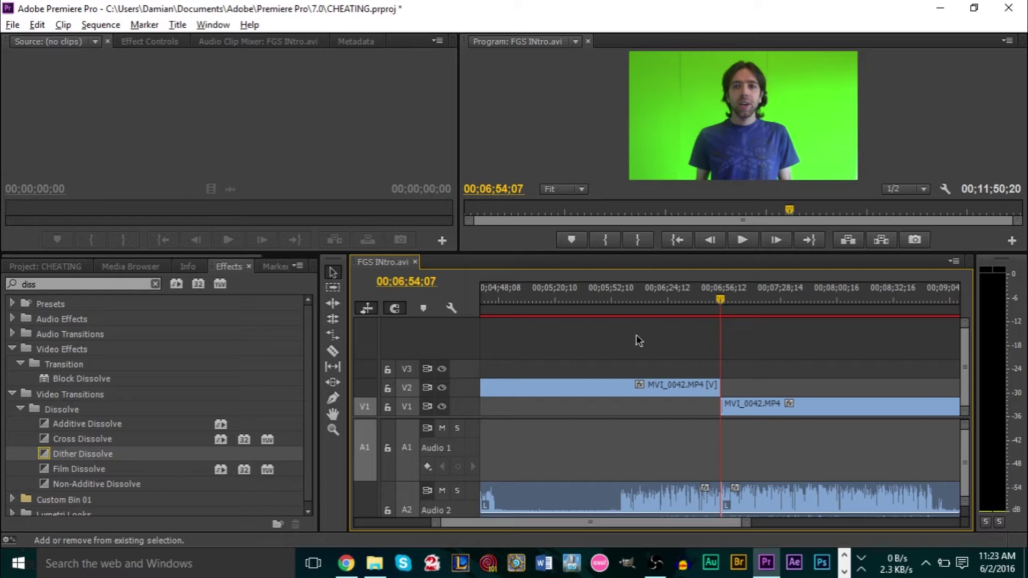
pyautogui.hotkey('shift', 'Left')
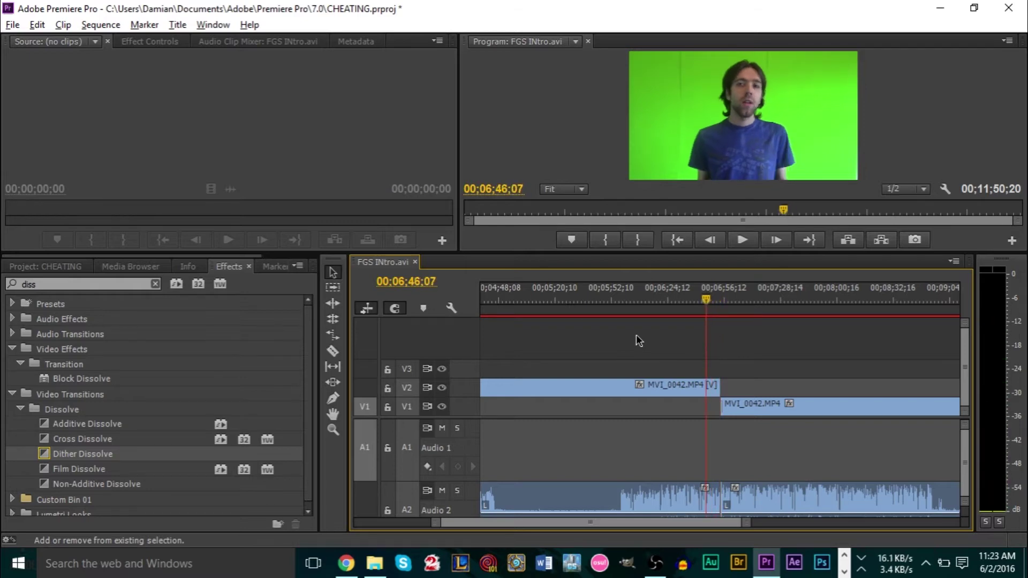
pyautogui.hotkey('shift', 'Left')
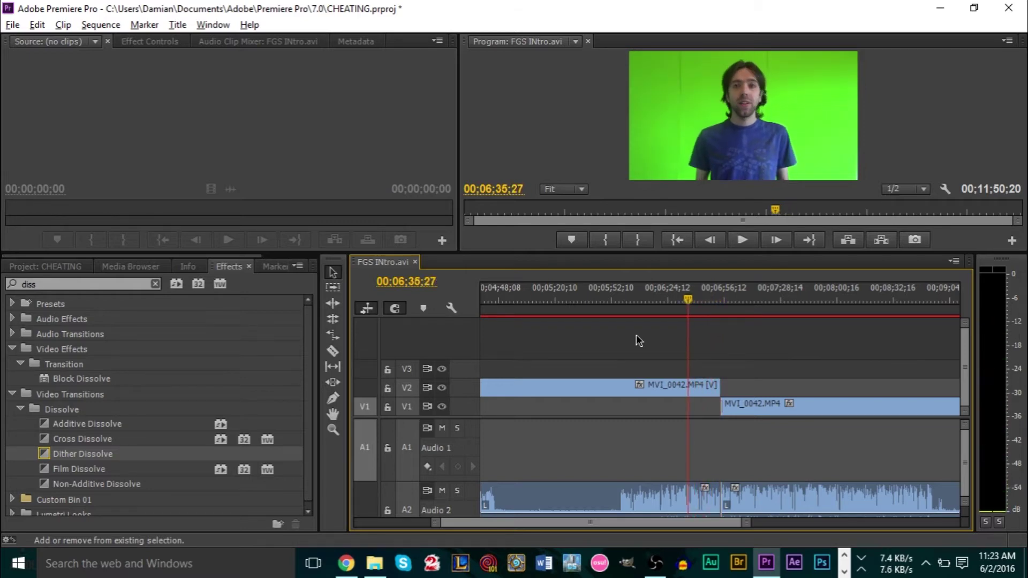
pyautogui.hotkey('shift', 'Left')
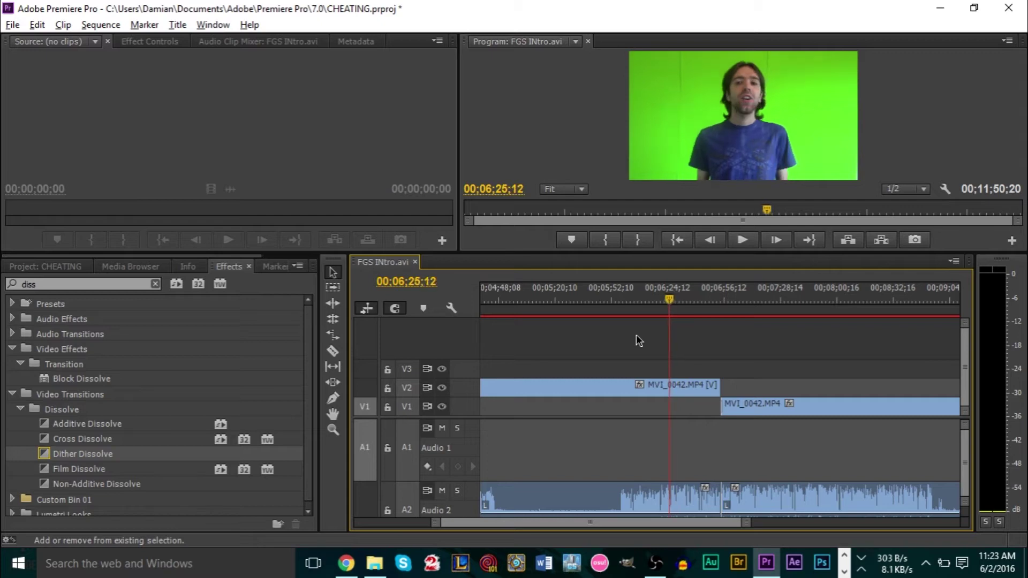
pyautogui.hotkey('shift', 'Left')
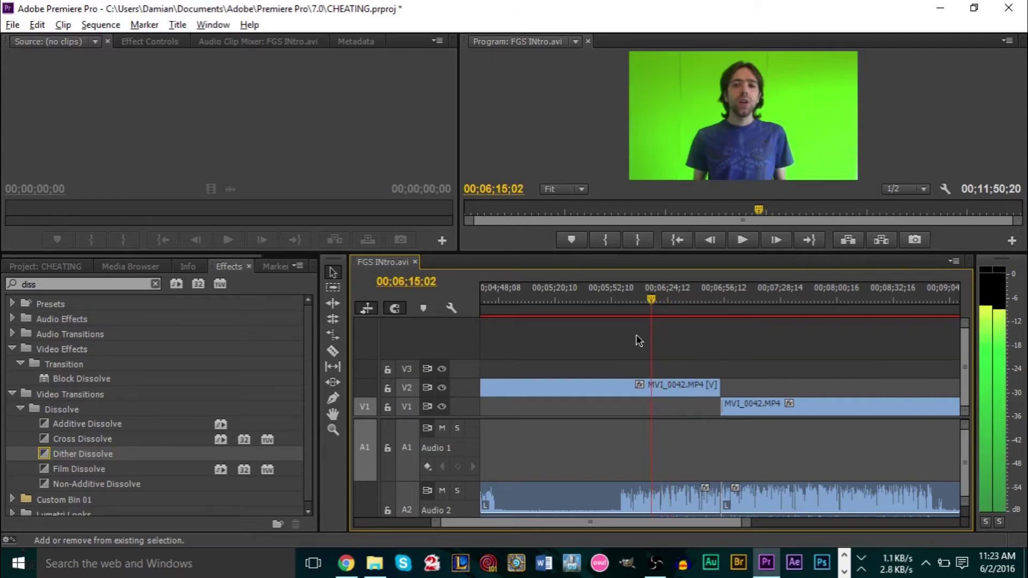
pyautogui.hotkey('shift', 'Left')
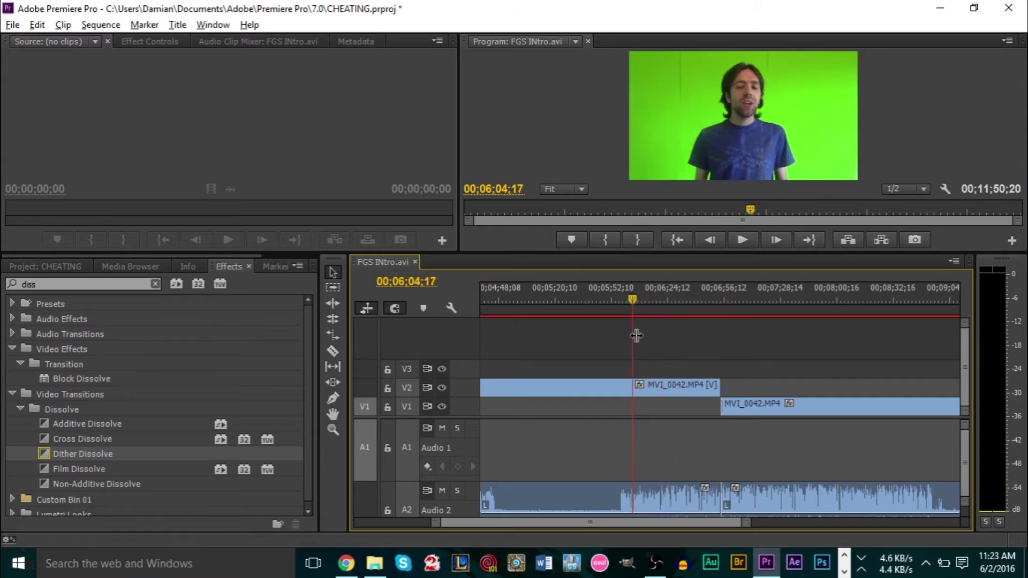
pyautogui.hotkey('shift', 'Left')
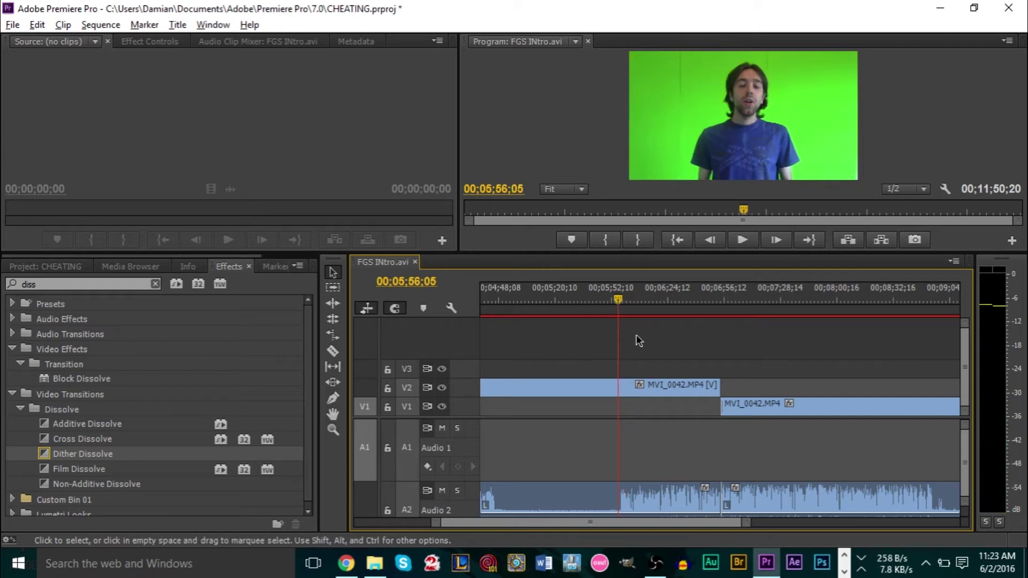
pyautogui.hotkey('shift', 'Left')
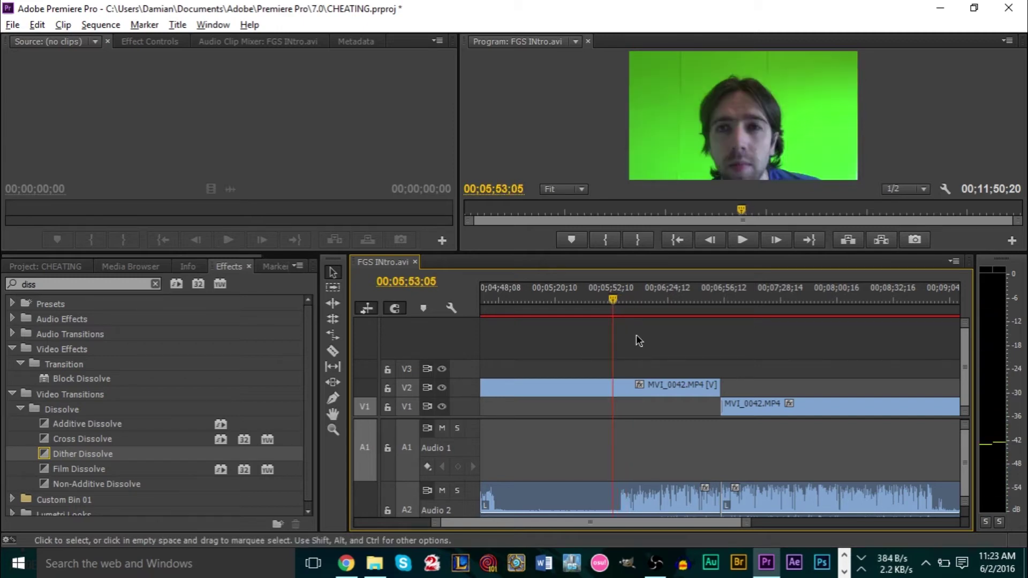
pyautogui.press('shift')
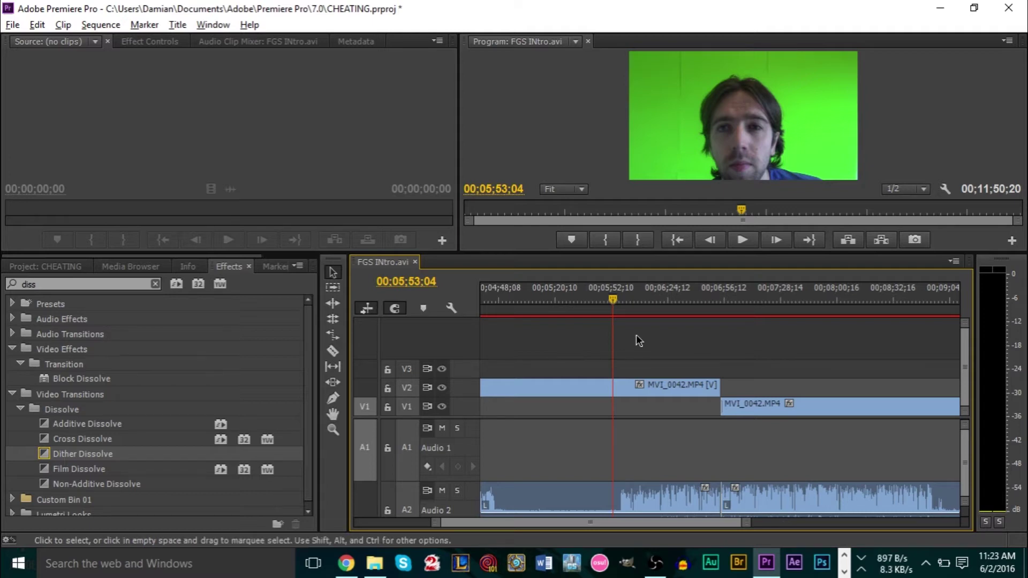
pyautogui.press('space')
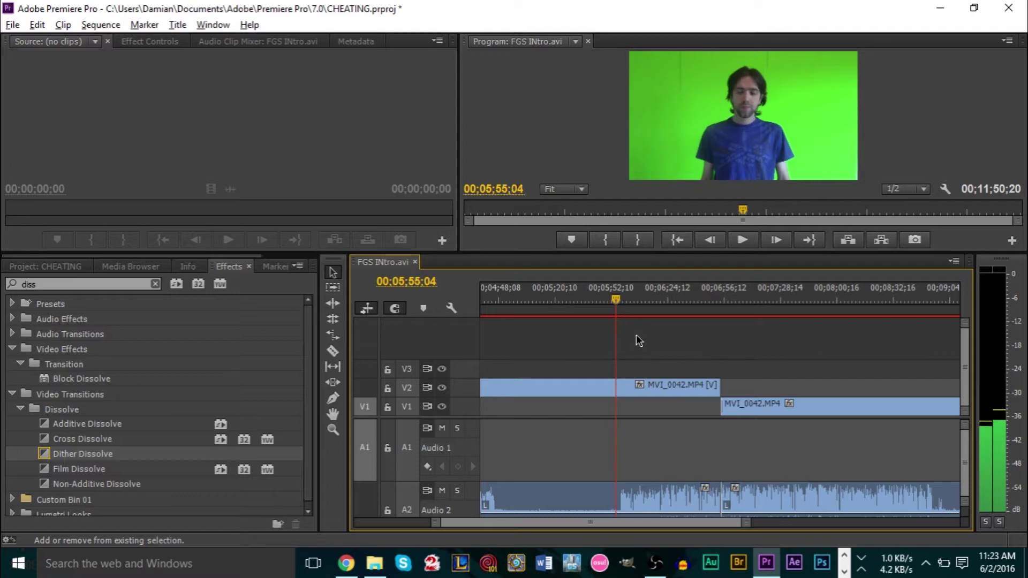
pyautogui.press('space')
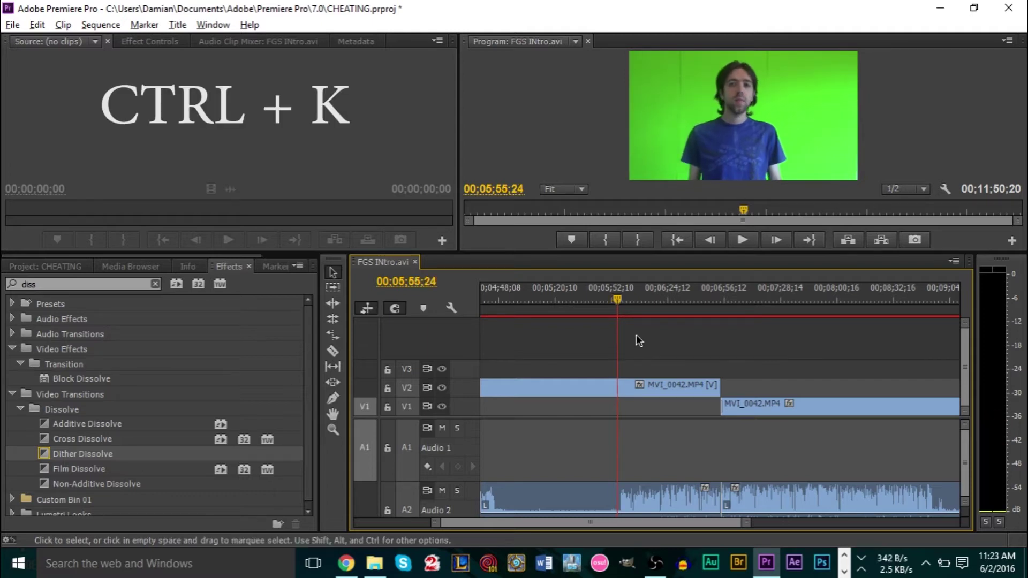
# Step: Add an edit to the V2 clip and its Audio 2 at 00;05;55;24
pyautogui.hotkey('ctrl', 'k')
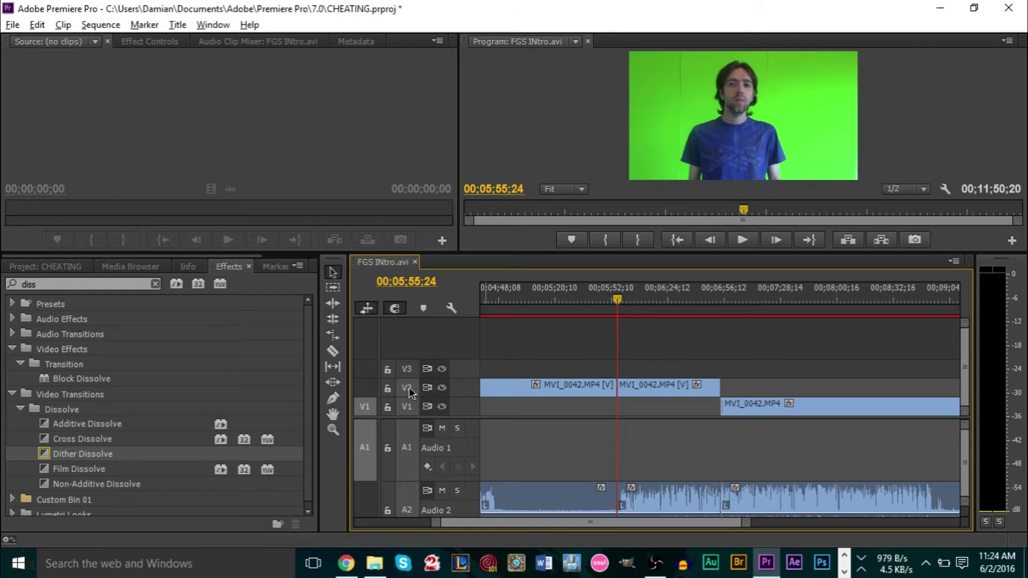
# Step: Make a trial Razor cut on the V2 clip, undo it, and return to the Selection tool
pyautogui.click(333, 351)
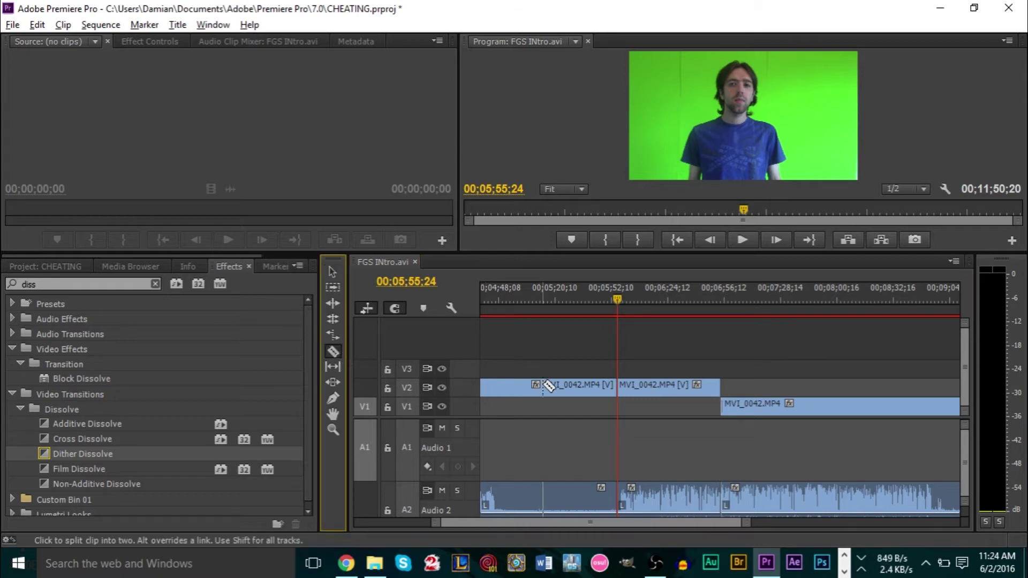
pyautogui.click(527, 386)
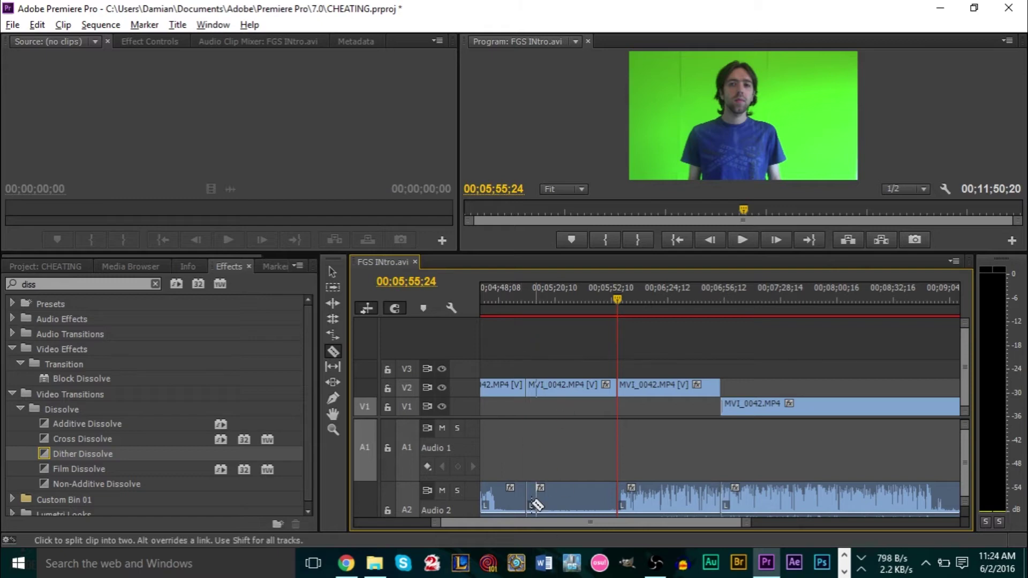
pyautogui.hotkey('ctrl', 'z')
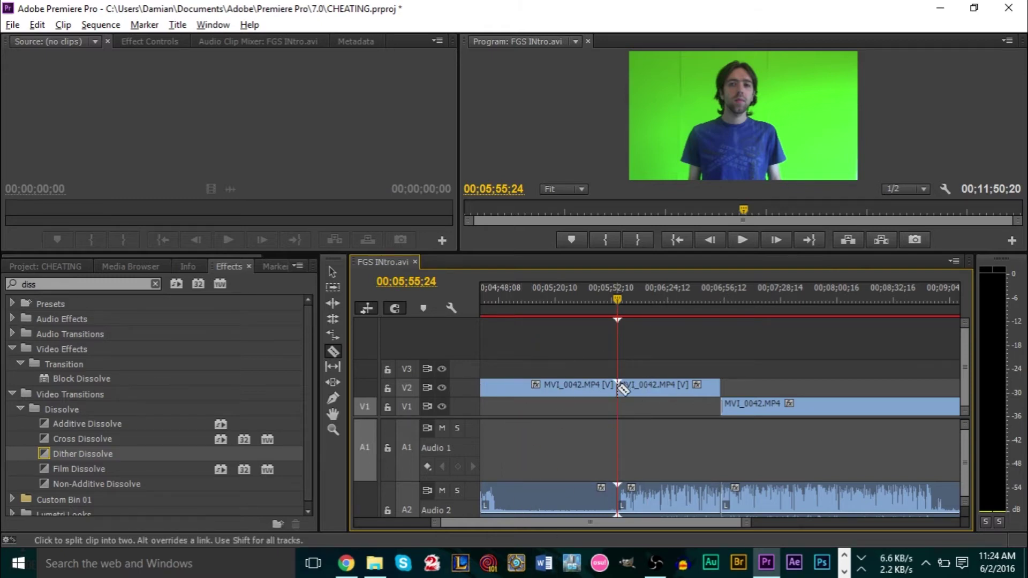
pyautogui.press('v')
# Step: Select the left V2 piece and split it and its audio at 00;06;07;00
pyautogui.click(601, 387)
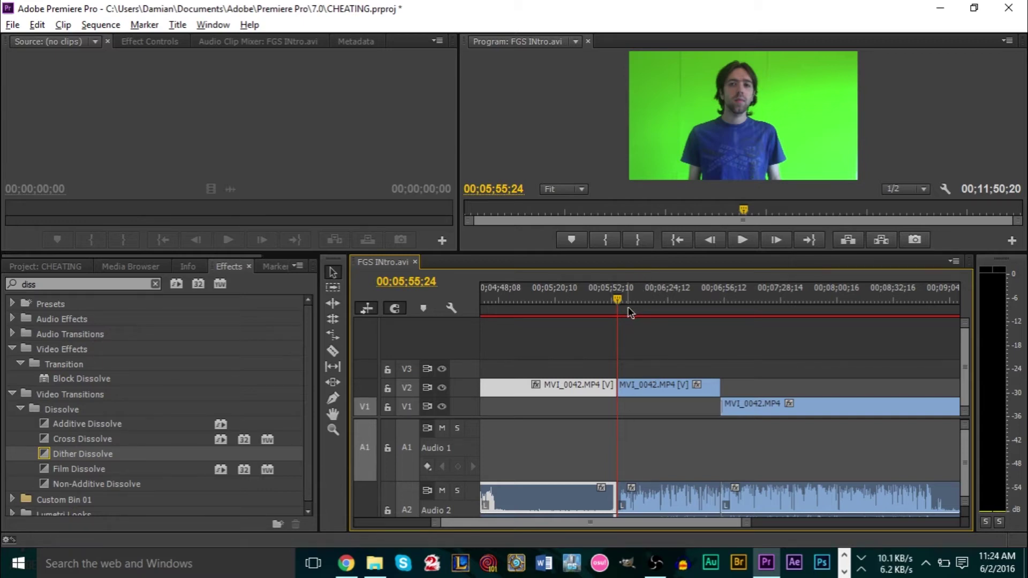
pyautogui.moveTo(629, 313); pyautogui.dragTo(636, 311)
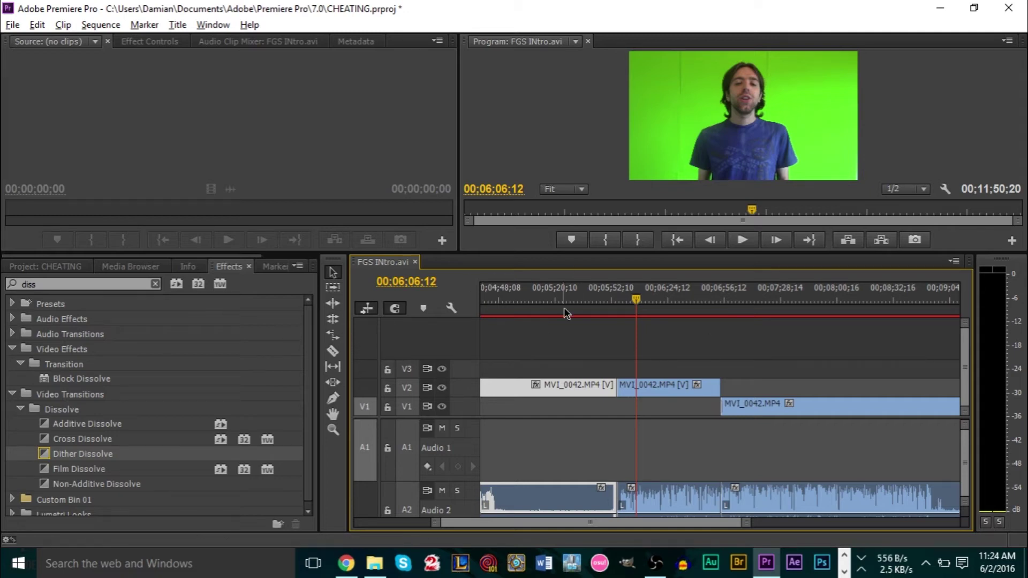
pyautogui.press('space')
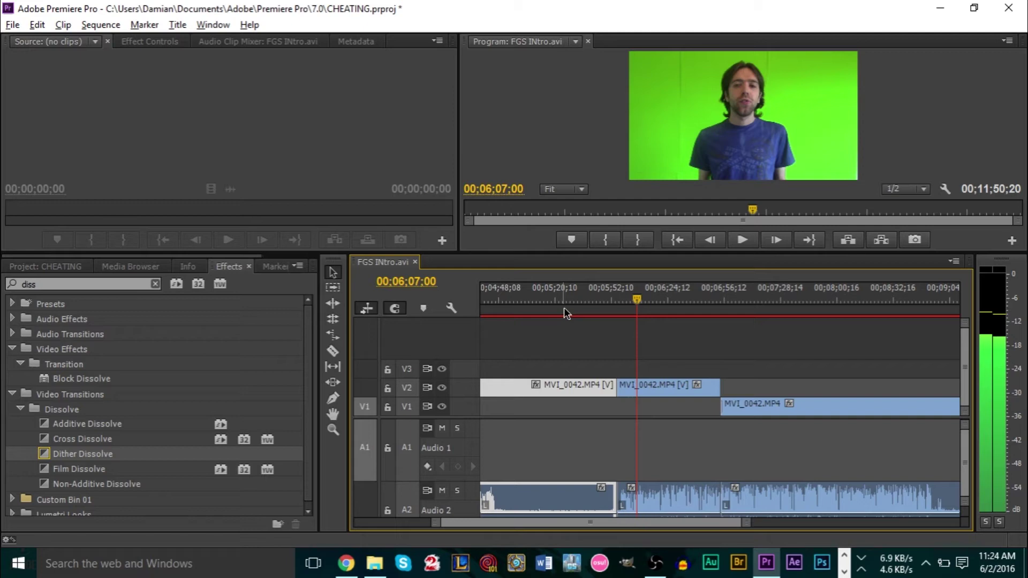
pyautogui.hotkey('ctrl', 'k')
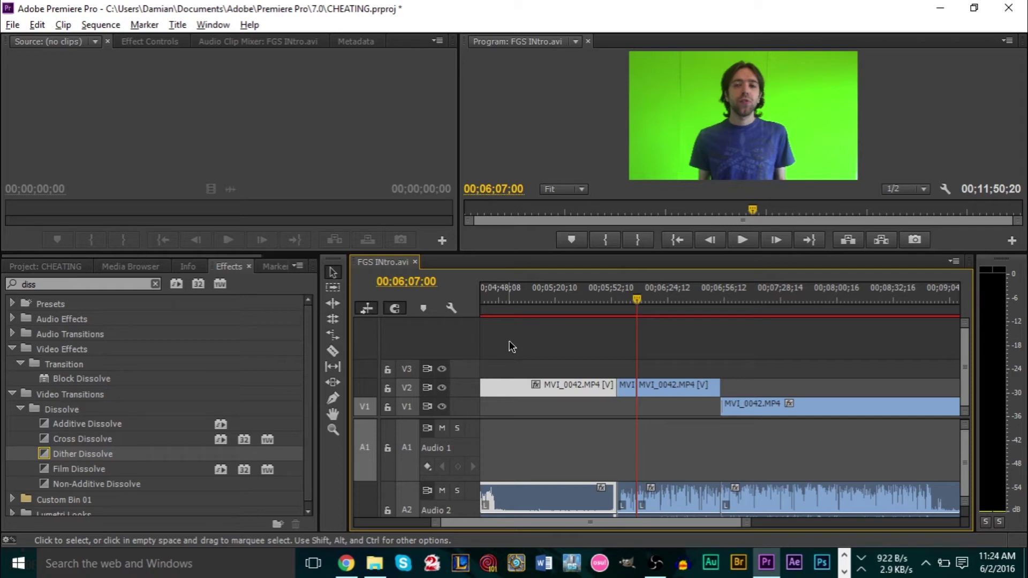
# Step: Select the clip at the playhead and step between the two new cut points
pyautogui.press('d')
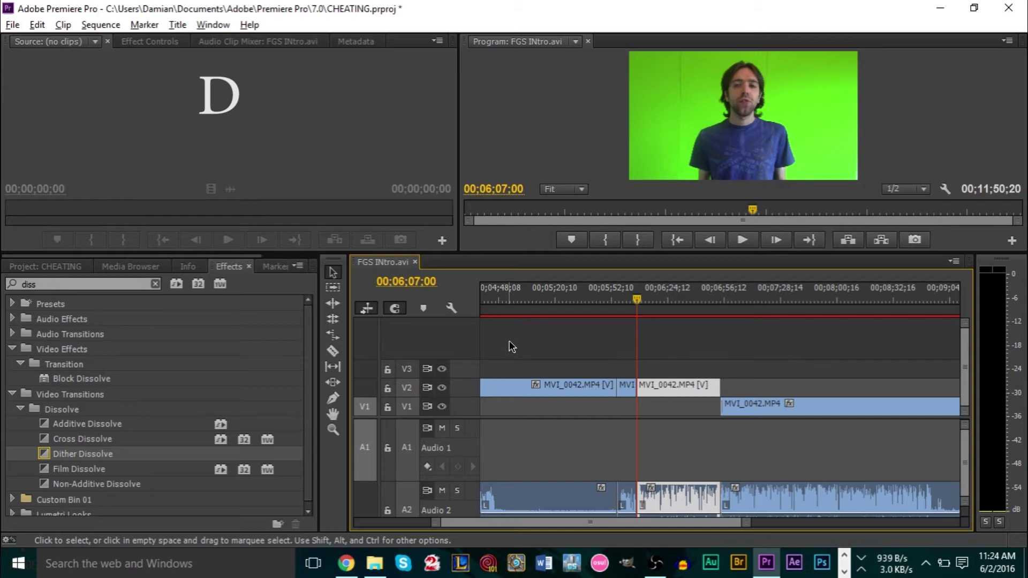
pyautogui.press('Left')
pyautogui.press('Right')
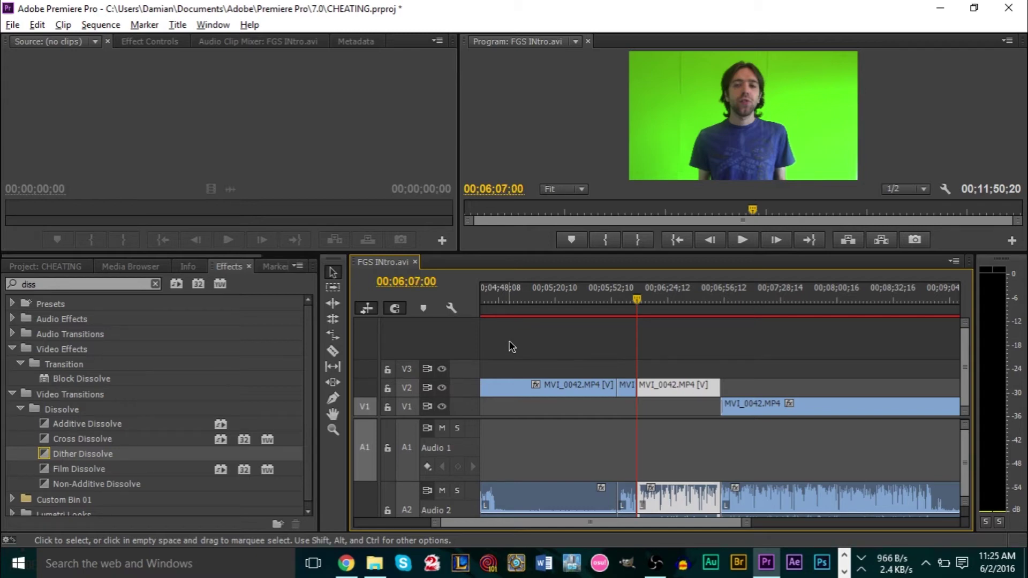
pyautogui.press('Up')
pyautogui.press('Up')
pyautogui.press('Down')
pyautogui.press('Down')
pyautogui.press('Down')
pyautogui.press('Up')
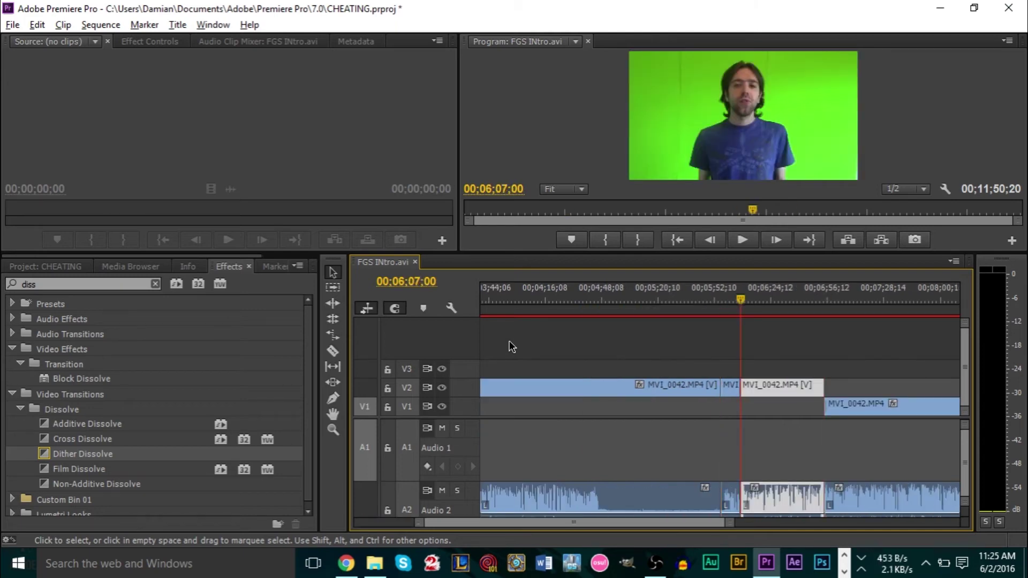
pyautogui.press('Up')
pyautogui.press('Down')
# Step: Move the playhead to the short section's start and remove the section between the cuts
pyautogui.press('Up')
pyautogui.press('Down')
pyautogui.press('Down')
pyautogui.press('Up')
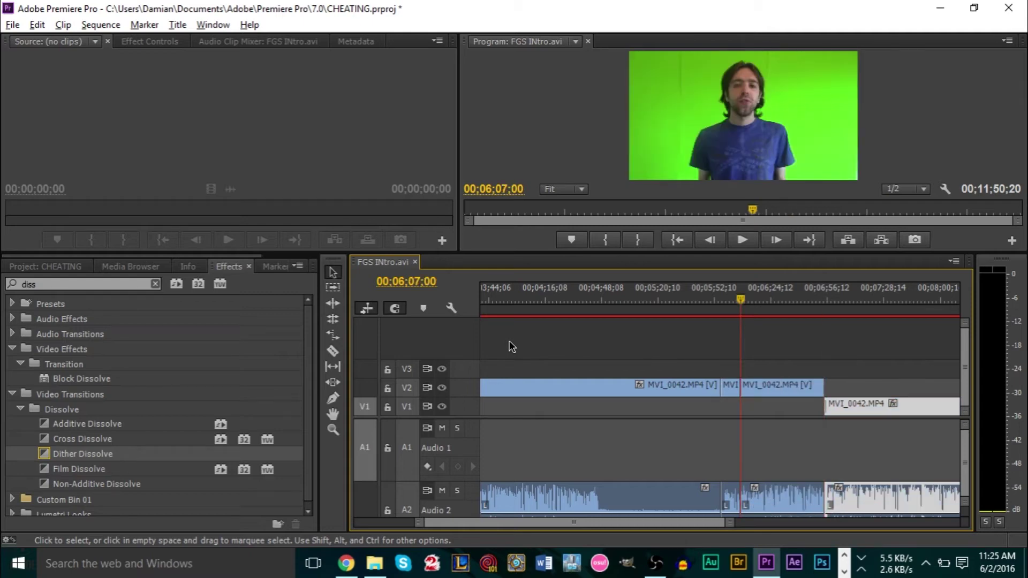
pyautogui.press('Up')
pyautogui.press('Up')
pyautogui.press('Up')
pyautogui.press('Down')
pyautogui.press('Down')
pyautogui.press('Up')
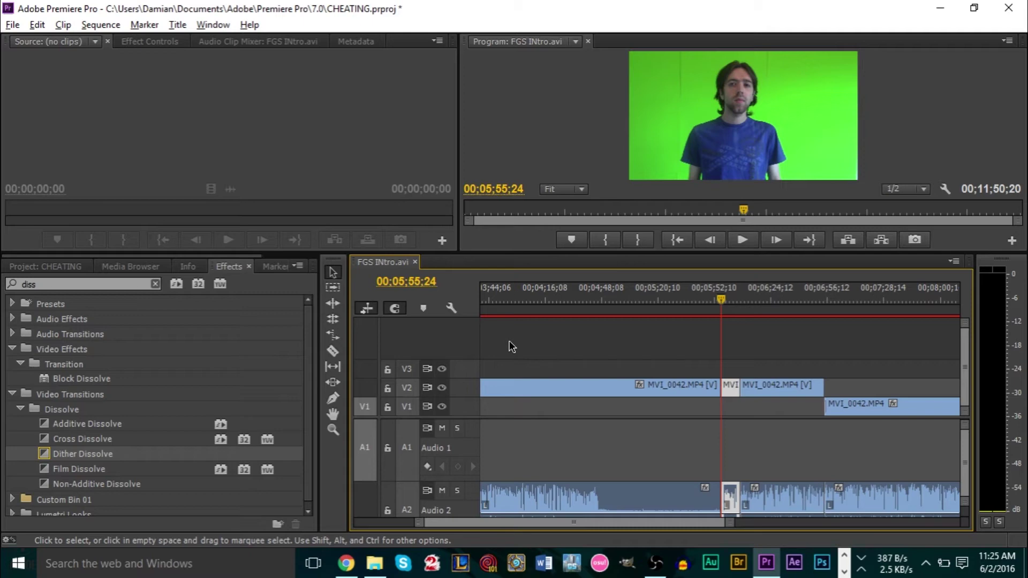
pyautogui.click(729, 308)
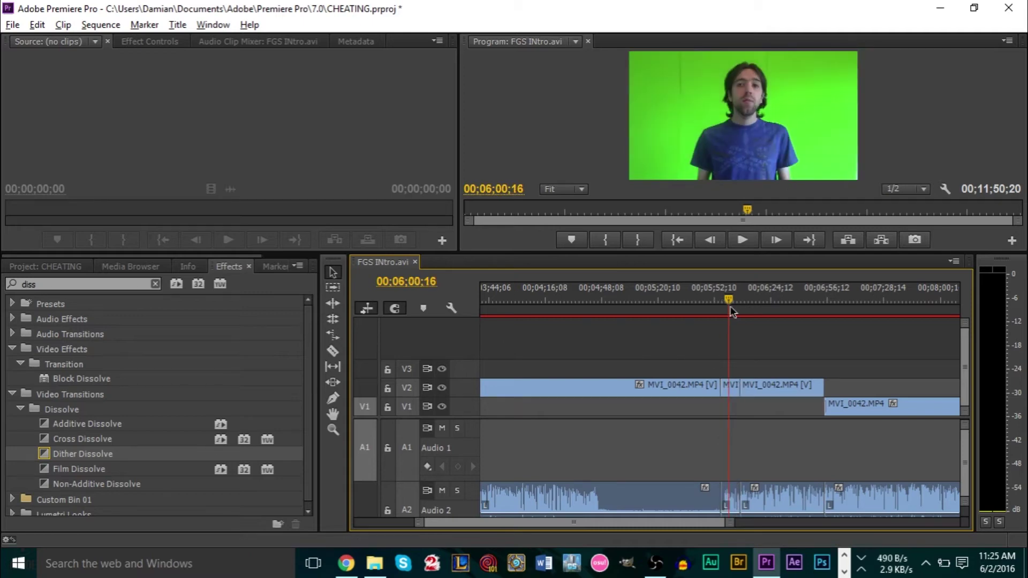
pyautogui.press('Down')
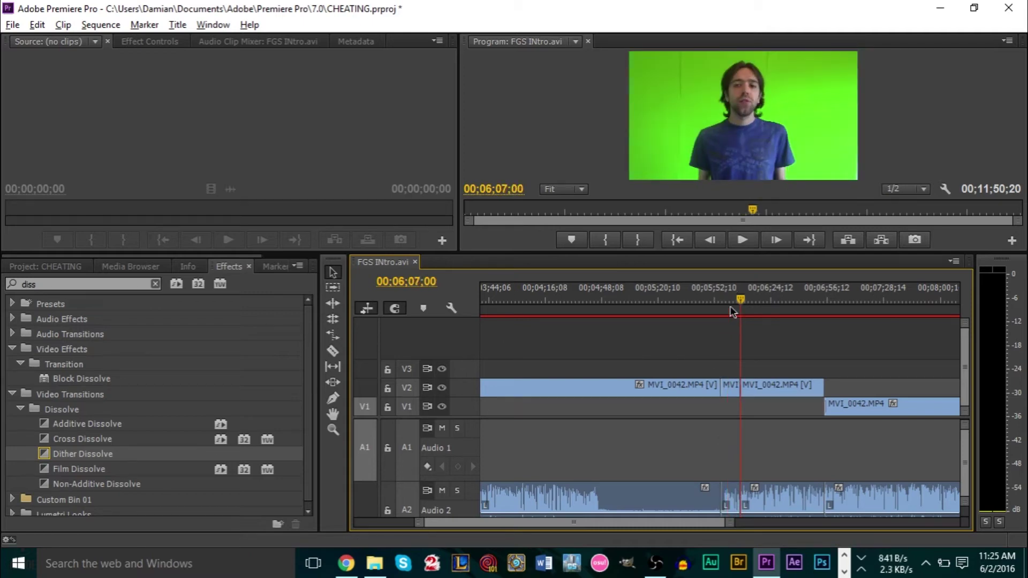
pyautogui.press('Up')
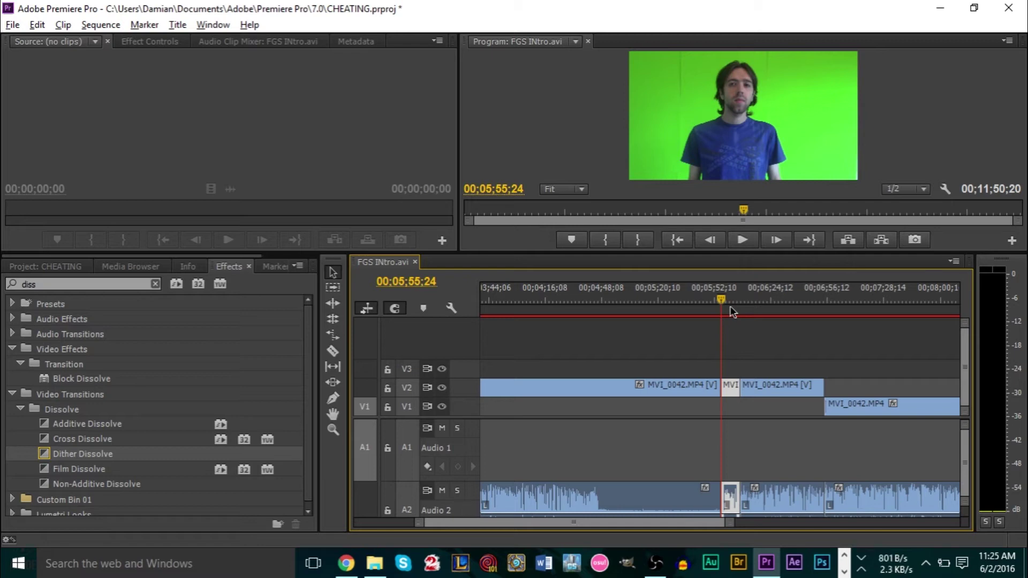
pyautogui.hotkey('ctrl', 'z')
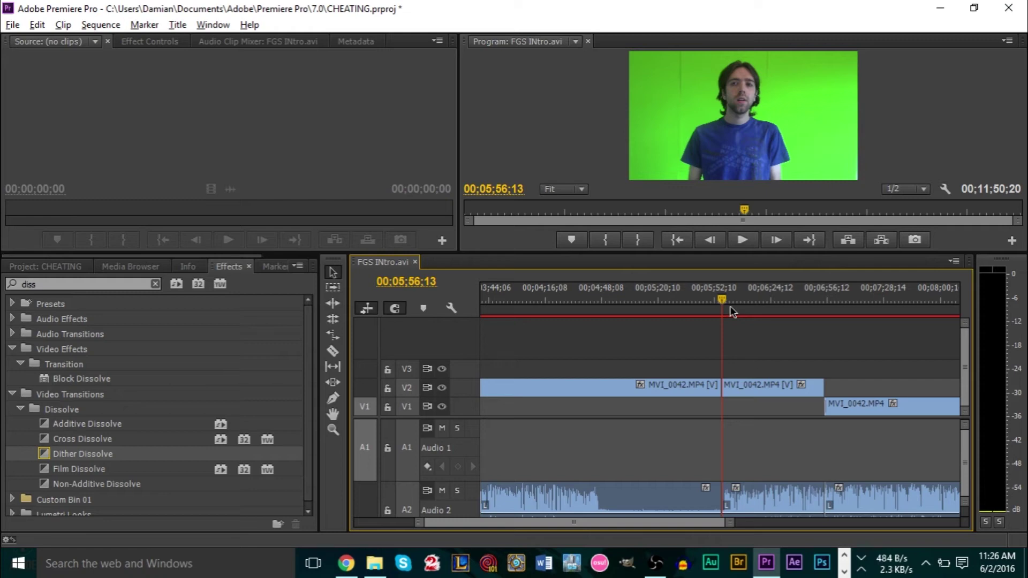
# Step: Select the first MVI_0042 clip on V2 together with its audio
pyautogui.click(759, 405)
pyautogui.click(760, 385)
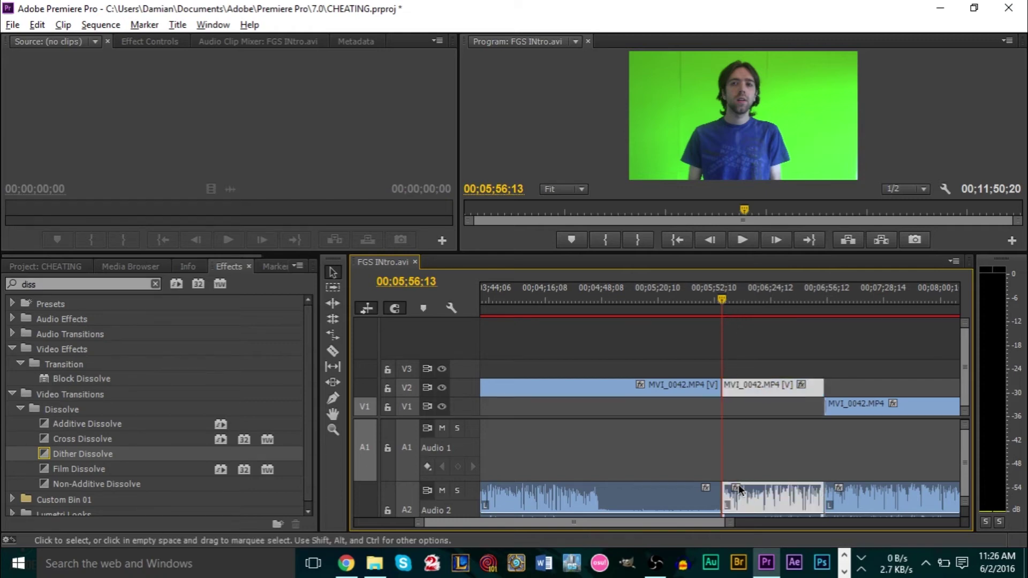
pyautogui.click(627, 386)
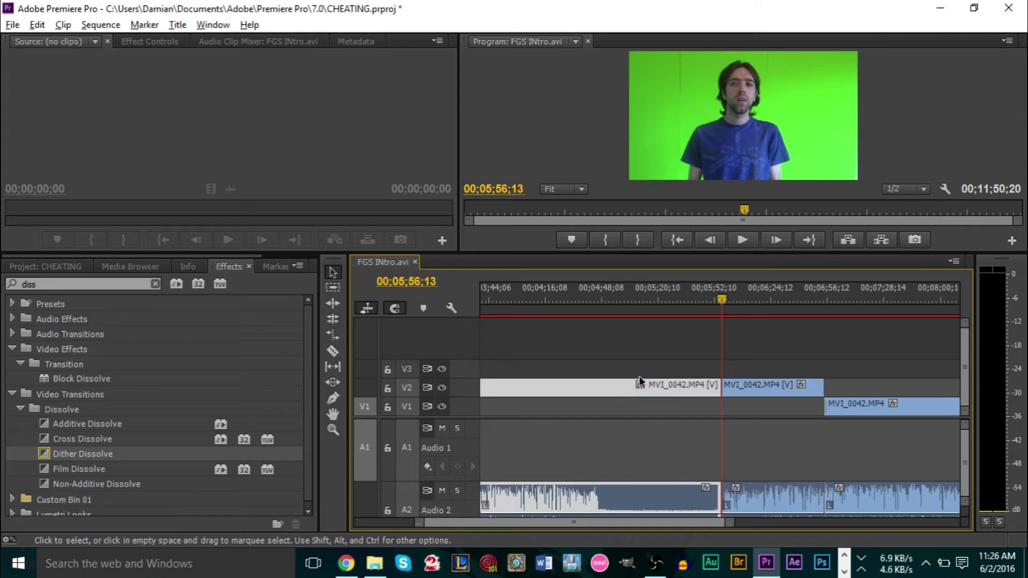
# Step: Move the playhead from about 00;05;16;04 back to exactly 00;04;46;01
pyautogui.click(652, 304)
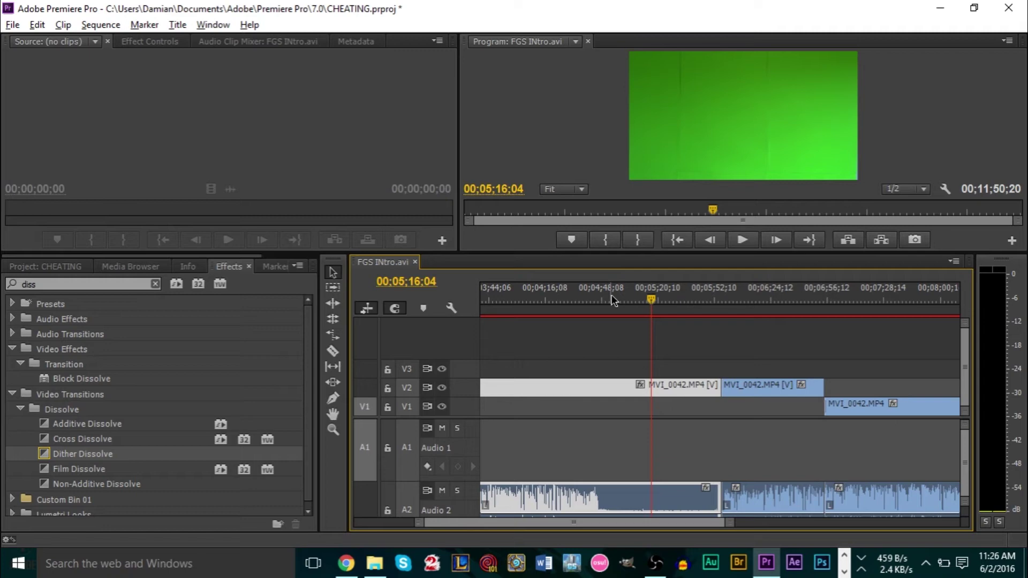
pyautogui.moveTo(610, 309); pyautogui.dragTo(600, 311)
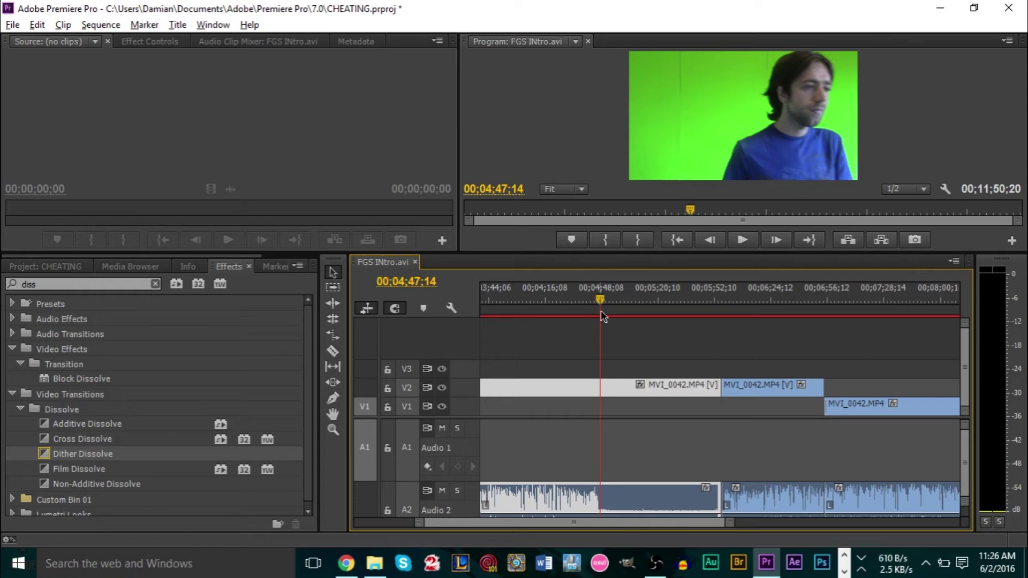
pyautogui.press('Left')
pyautogui.press('Left')
pyautogui.press('Left')
pyautogui.press('Left')
pyautogui.press('Left')
pyautogui.press('Left')
pyautogui.press('Left')
pyautogui.press('Left')
pyautogui.press('Left')
pyautogui.press('Left')
pyautogui.press('Left')
pyautogui.press('Left')
pyautogui.press('Left')
pyautogui.press('Left')
pyautogui.press('Left')
pyautogui.press('Left')
pyautogui.press('Left')
pyautogui.press('Left')
pyautogui.press('Left')
pyautogui.press('Left')
pyautogui.press('Left')
pyautogui.press('Left')
pyautogui.press('Left')
pyautogui.press('Left')
pyautogui.press('Left')
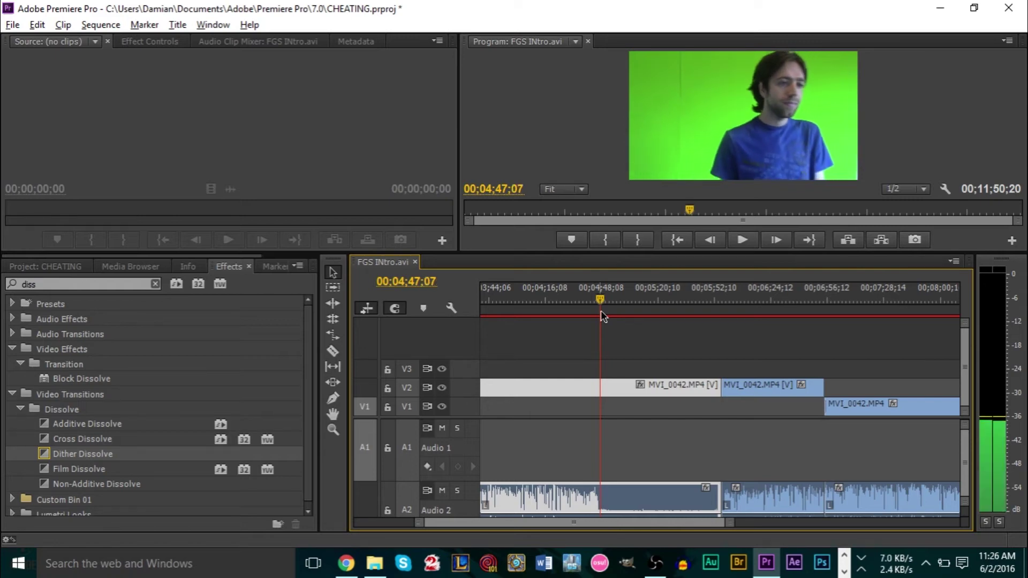
pyautogui.press('Left')
pyautogui.press('Left')
pyautogui.press('Left')
pyautogui.press('Left')
pyautogui.press('Left')
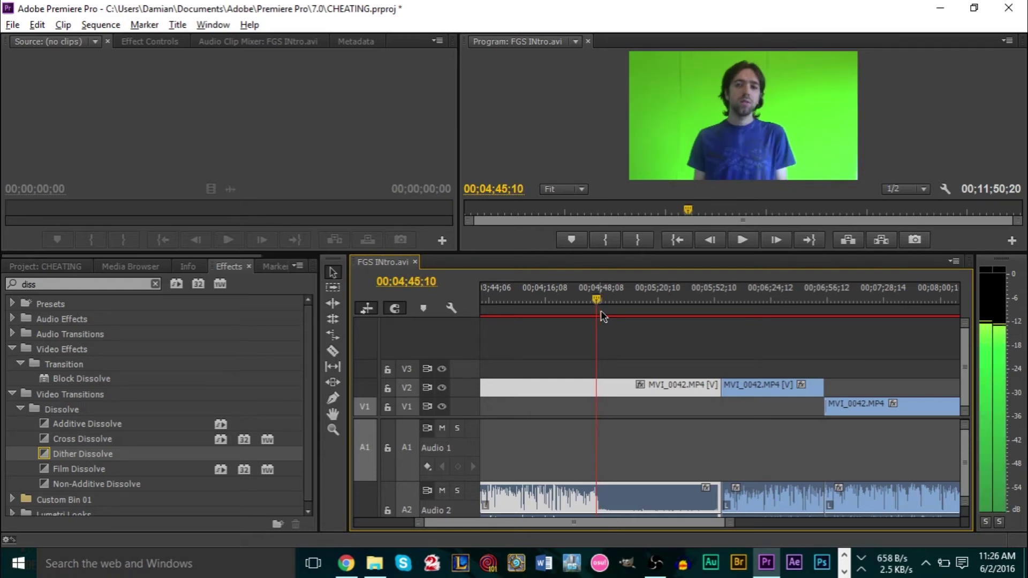
pyautogui.press('Right')
pyautogui.press('Right')
pyautogui.press('Right')
pyautogui.press('Right')
pyautogui.press('Right')
pyautogui.press('Right')
pyautogui.press('Right')
pyautogui.press('Right')
pyautogui.press('Right')
pyautogui.press('Right')
pyautogui.press('Right')
pyautogui.press('Right')
pyautogui.press('Right')
pyautogui.press('Right')
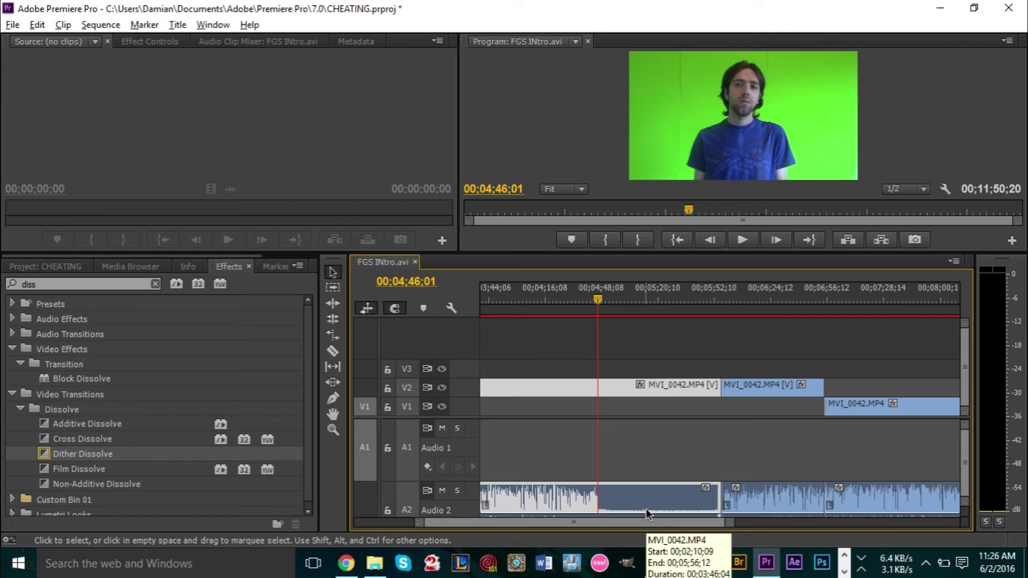
# Step: Split the clip at 00;04;46;01, undo a trial delete, then ripple-delete the gap (10;40;08)
pyautogui.hotkey('ctrl', 'k')
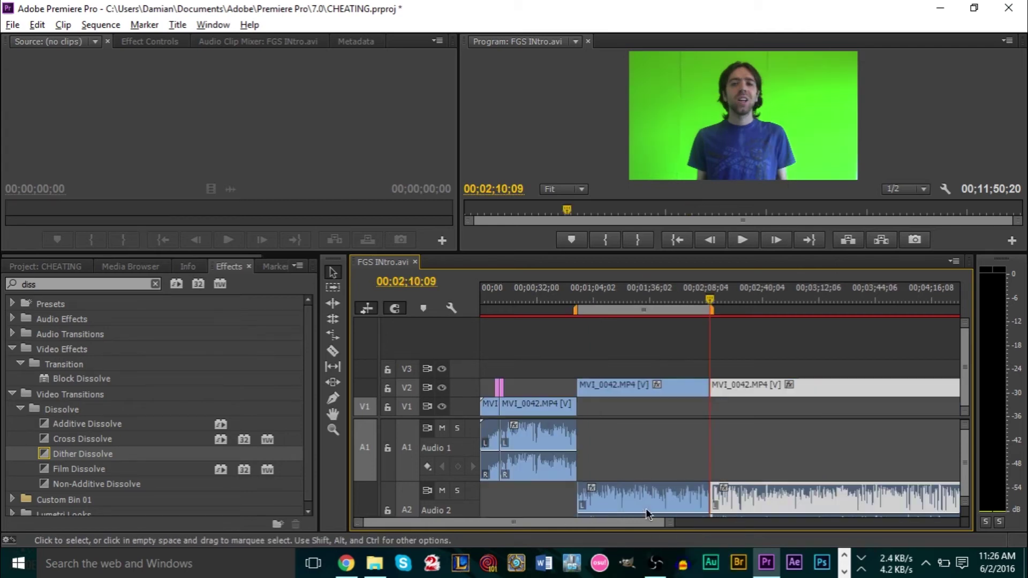
pyautogui.press('Down')
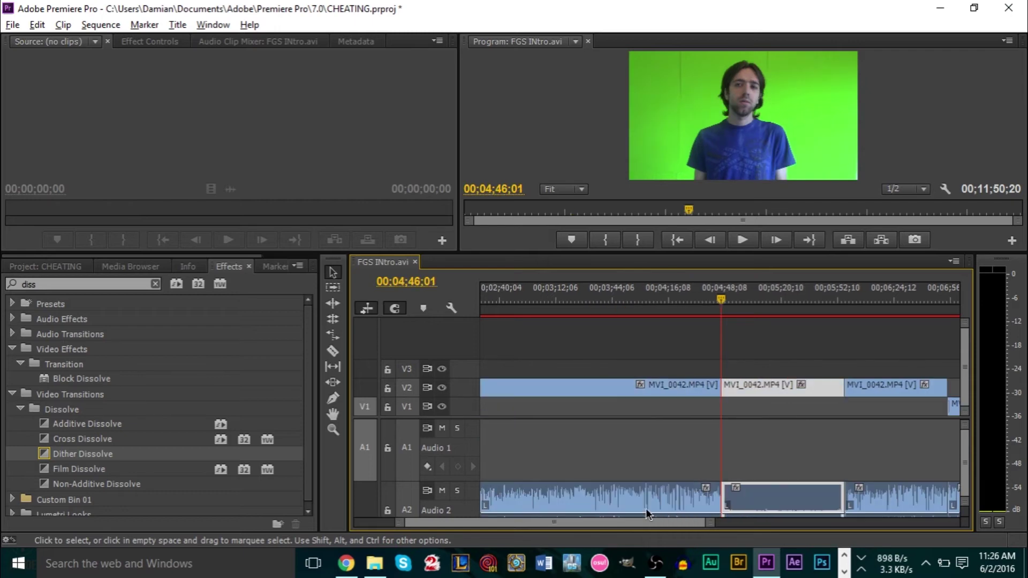
pyautogui.press('Delete')
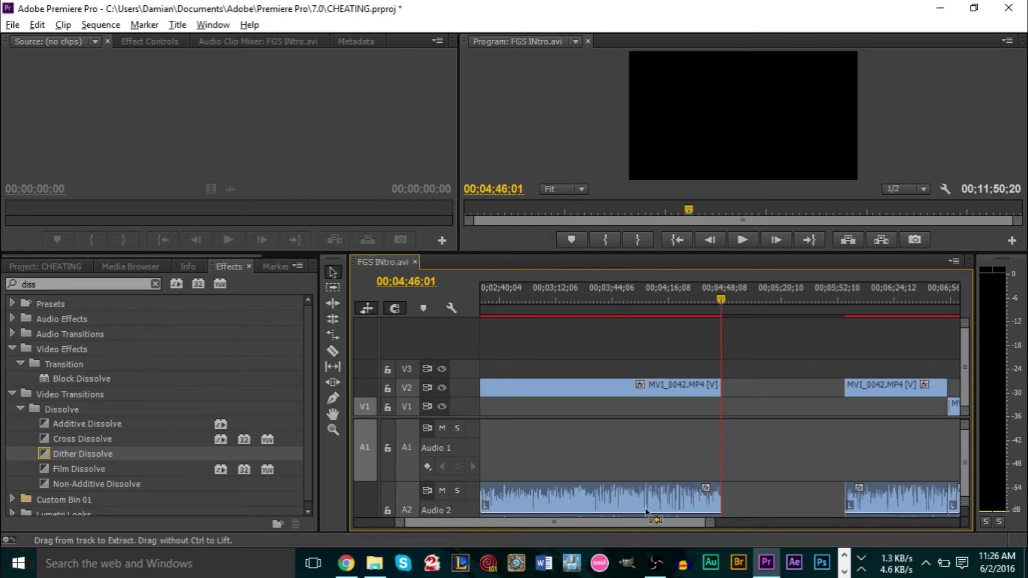
pyautogui.hotkey('ctrl', 'z')
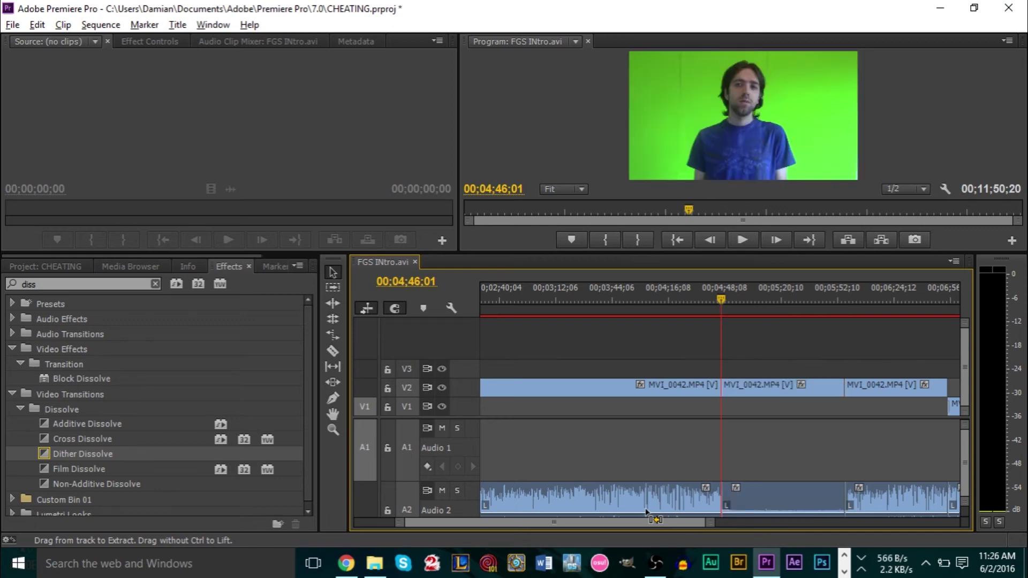
pyautogui.moveTo(647, 511); pyautogui.dragTo(647, 510)
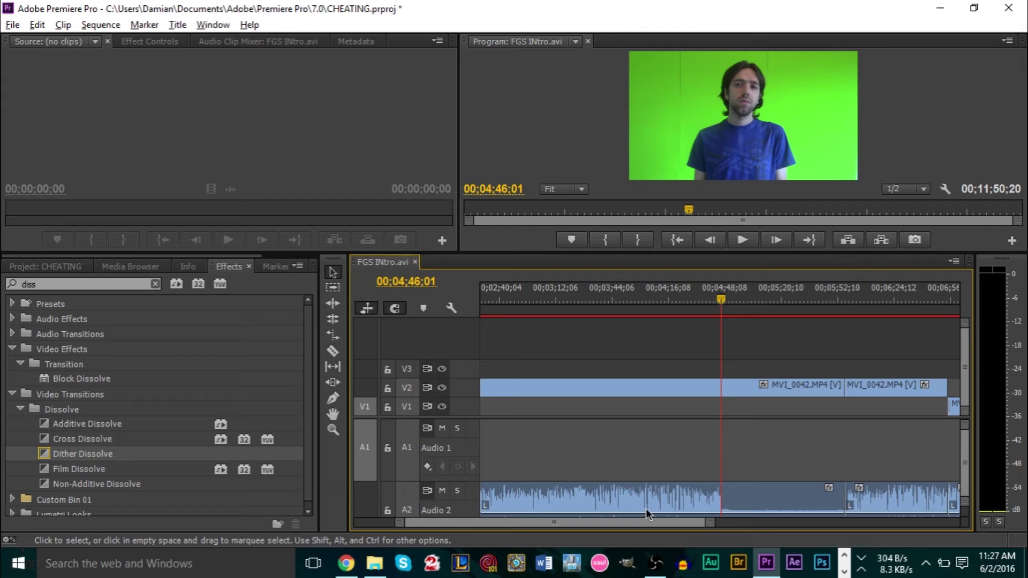
pyautogui.press('Delete')
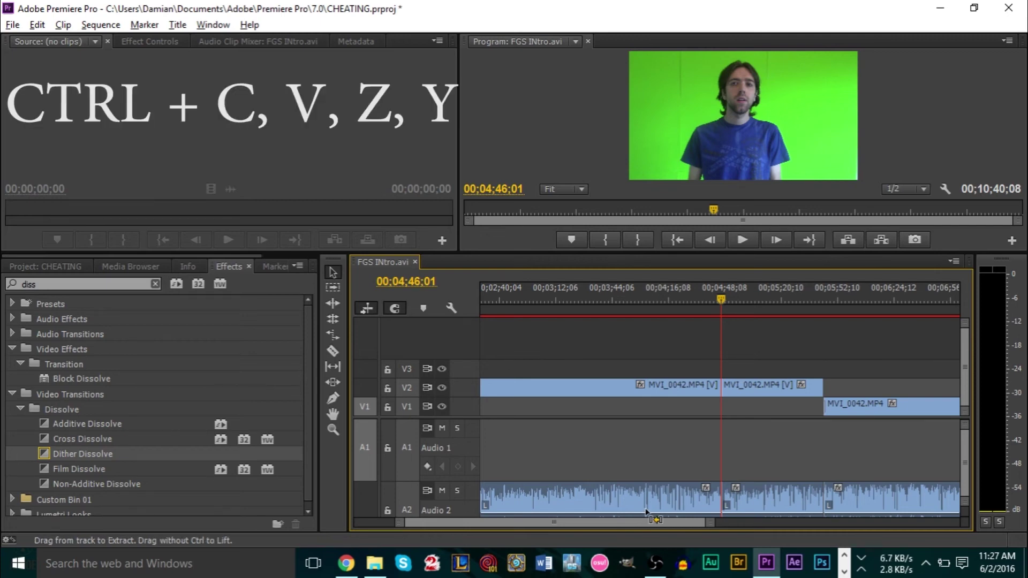
# Step: Restore the removed section and split the first MVI_0042 clip at 00;04;46;01
pyautogui.hotkey('ctrl', 'shift', 'v')
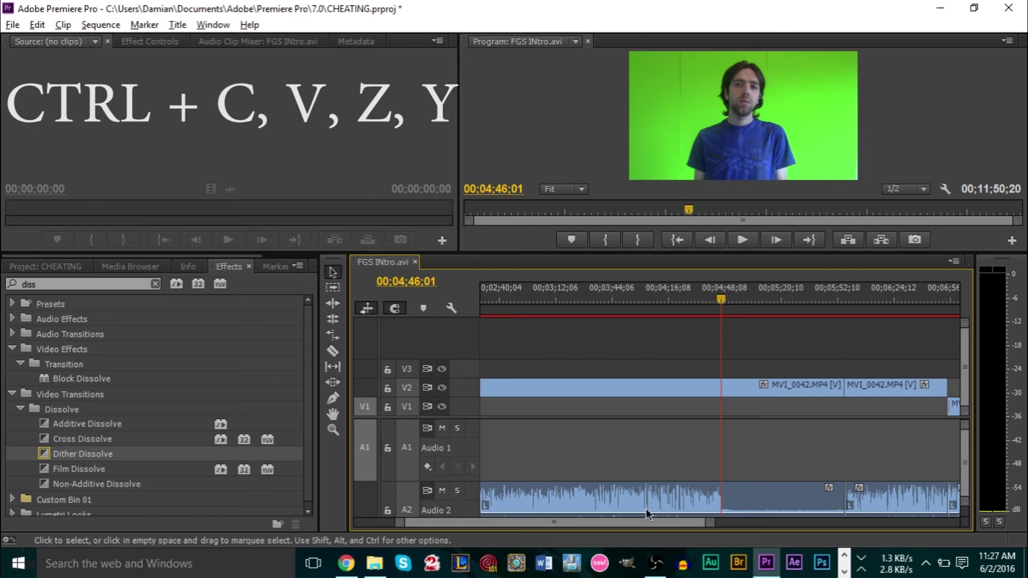
pyautogui.click(737, 389)
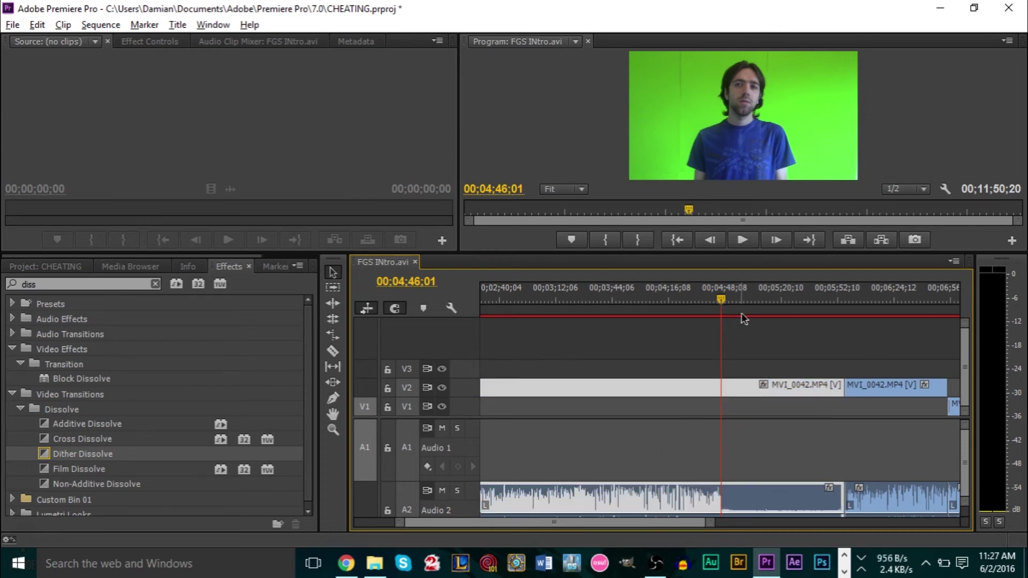
pyautogui.hotkey('ctrl', 'k')
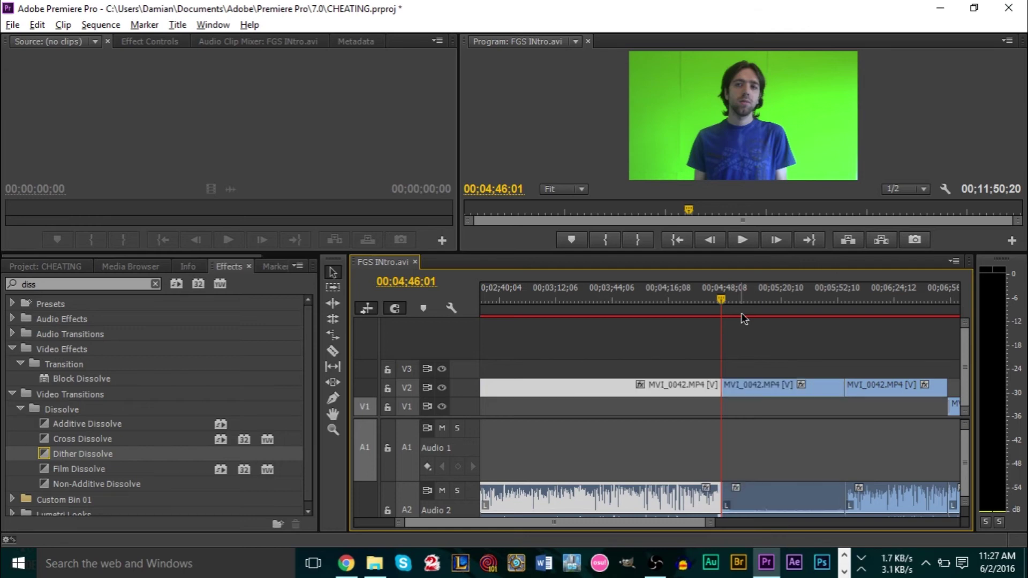
pyautogui.press('End')
pyautogui.press('Up')
pyautogui.press('Up')
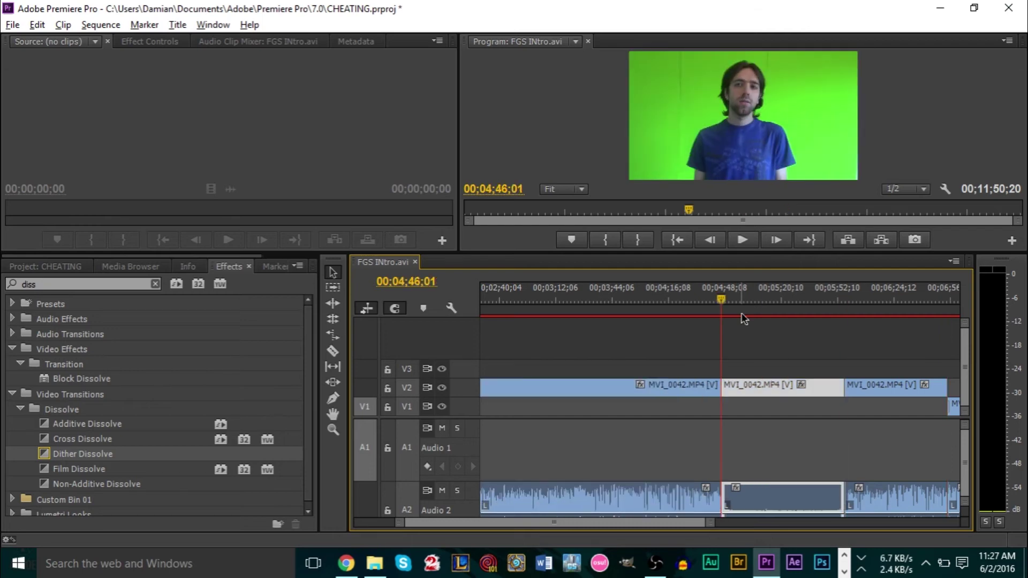
# Step: Delete and restore the middle MVI_0042 clip, then paste a copy on V1 and undo it
pyautogui.press('Delete')
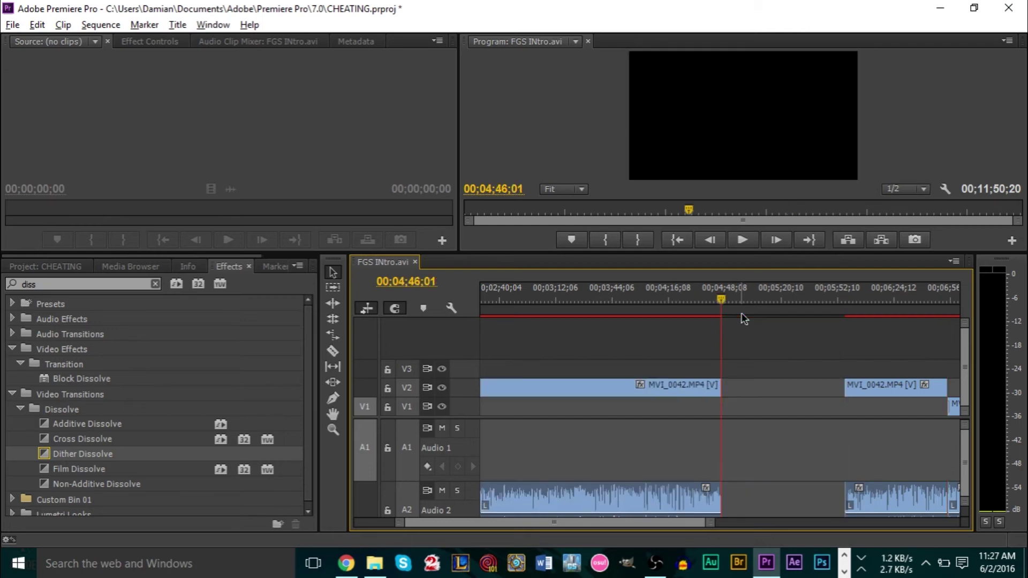
pyautogui.hotkey('ctrl', 'z')
pyautogui.press('d')
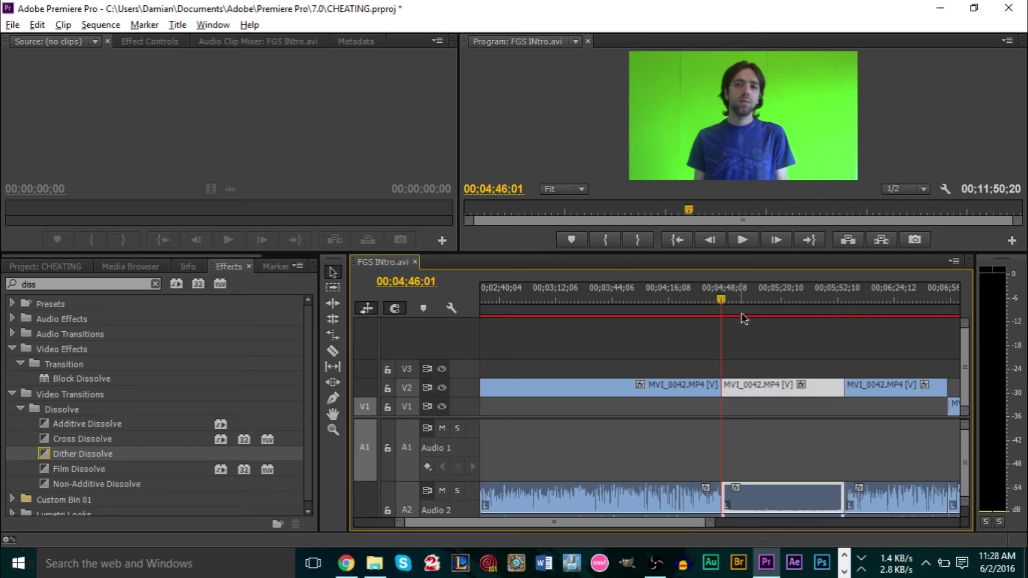
pyautogui.hotkey('ctrl', 'v')
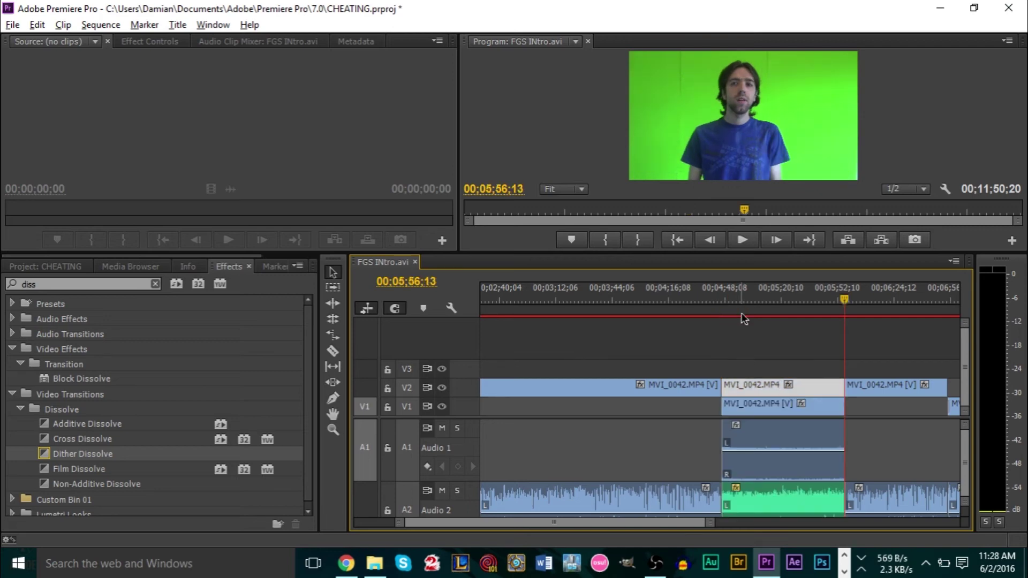
pyautogui.hotkey('ctrl', 'z')
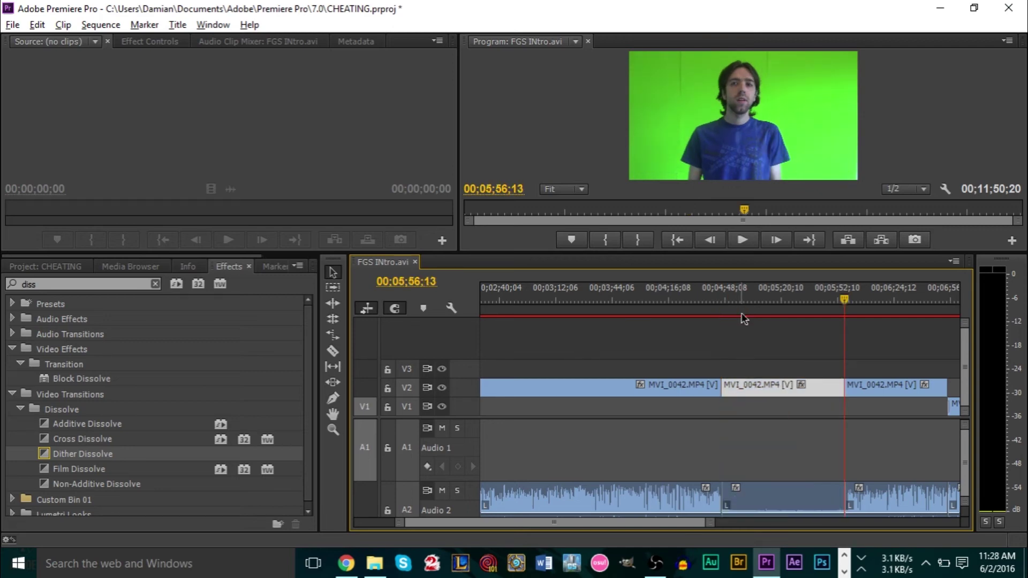
# Step: Jump the playhead back and forth between the neighbouring edit points
pyautogui.press('Up')
pyautogui.press('Down')
pyautogui.press('Down')
pyautogui.press('Down')
pyautogui.press('Up')
pyautogui.press('Down')
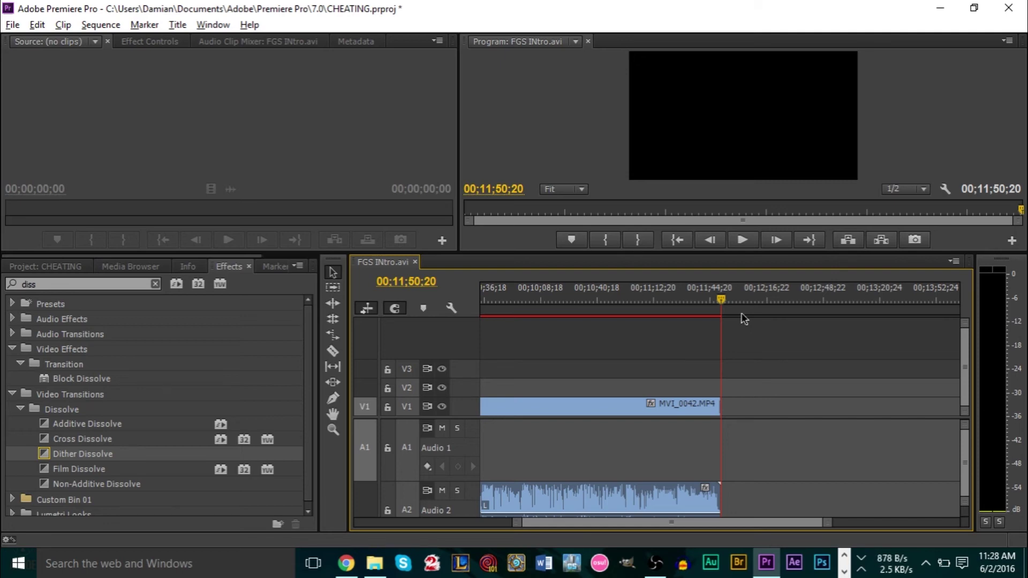
# Step: Return the playhead to the 00;05;56;13 edit and make the Program Monitor the active panel
pyautogui.press('Up')
pyautogui.press('Up')
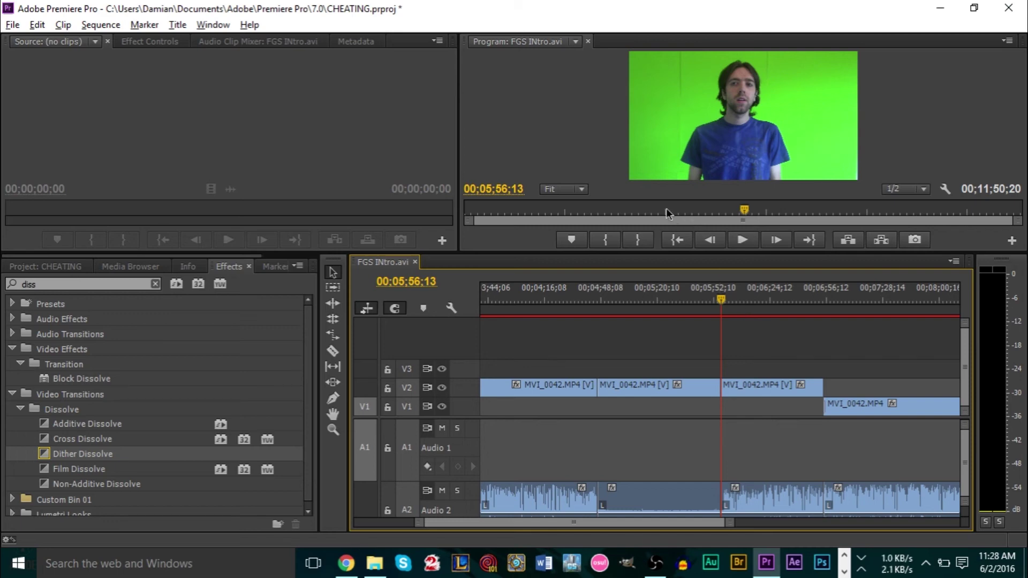
pyautogui.click(580, 135)
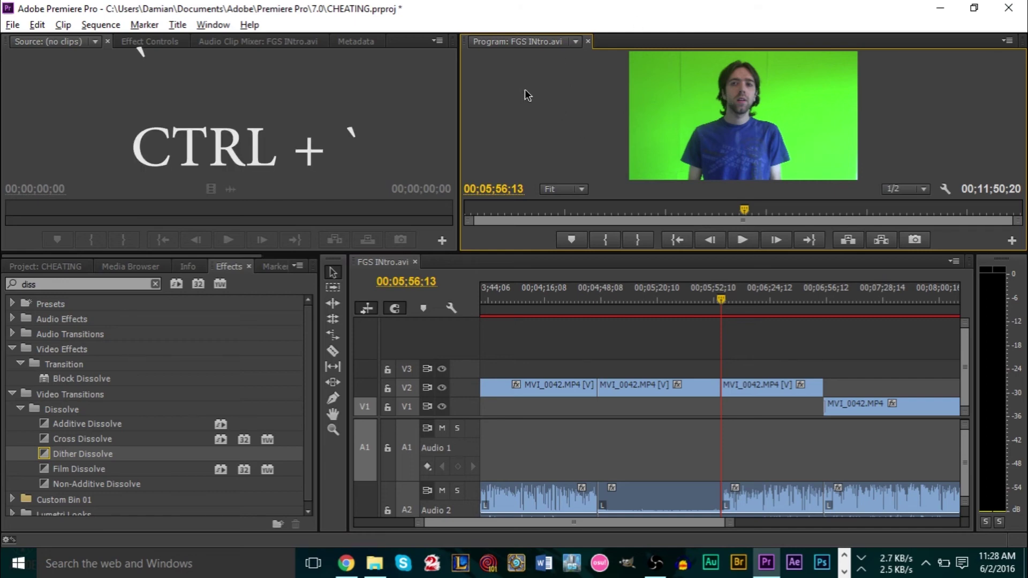
pyautogui.hotkey('ctrl', '`')
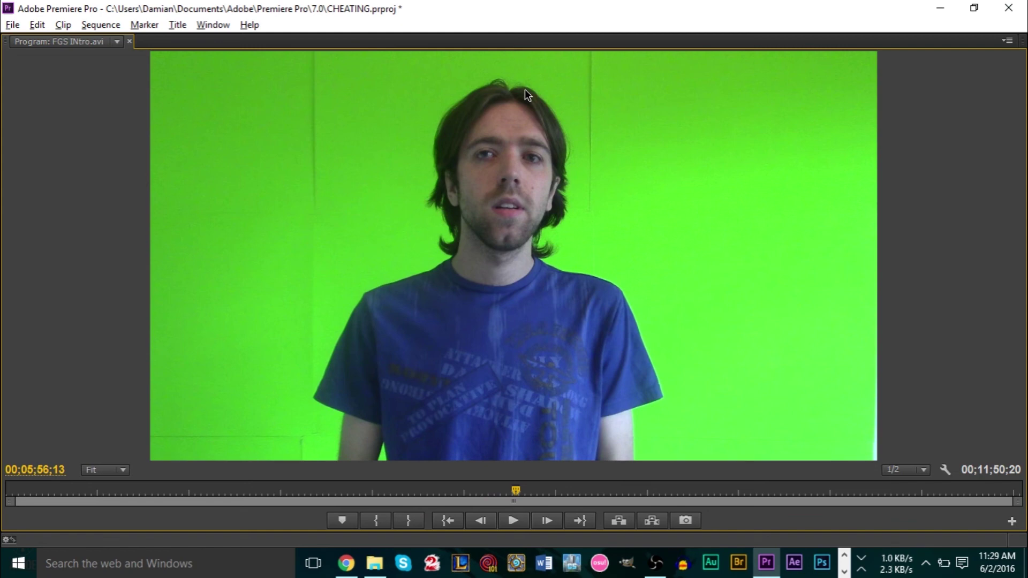
pyautogui.press('`')
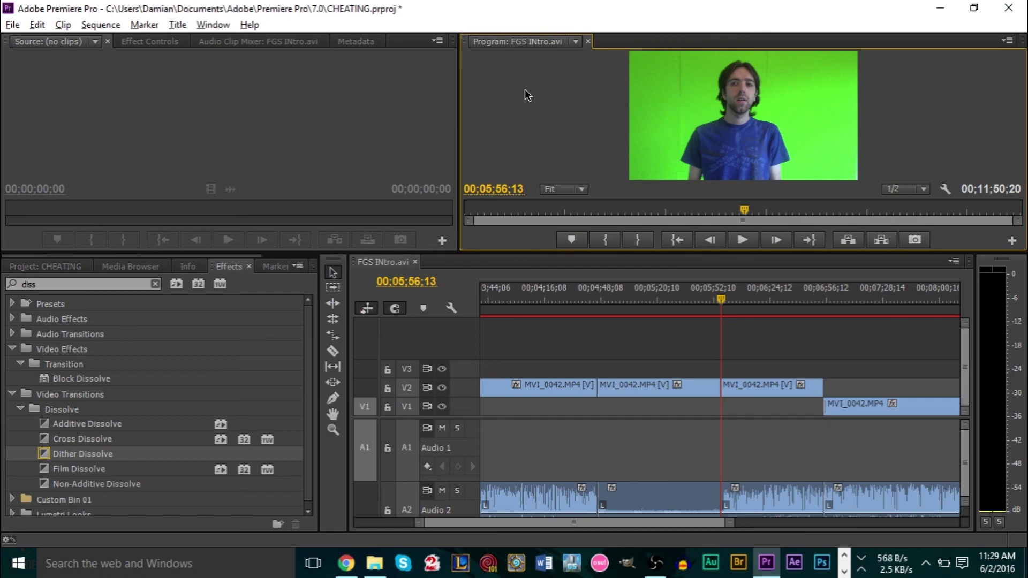
pyautogui.hotkey('ctrl', '`')
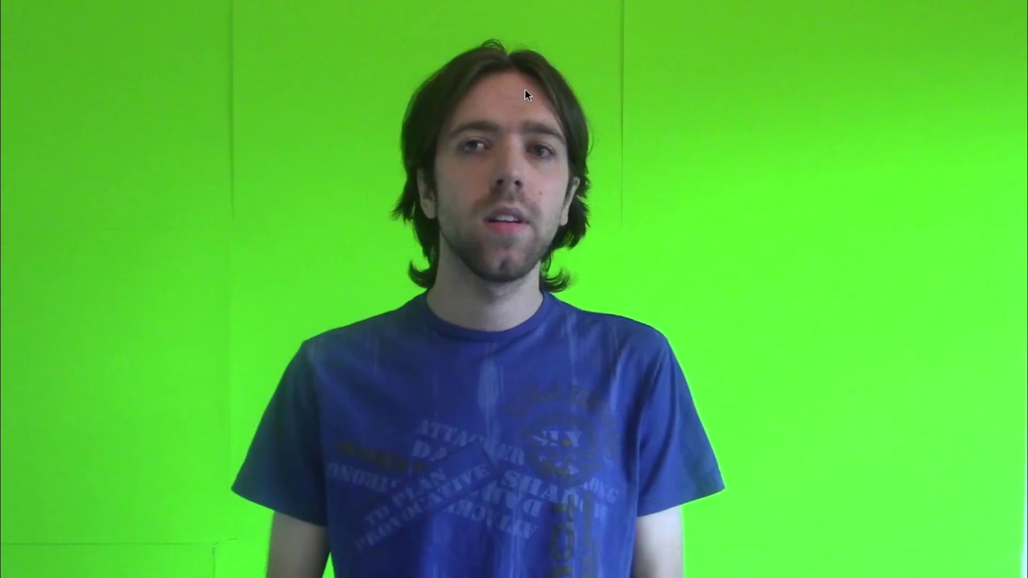
pyautogui.hotkey('ctrl', '`')
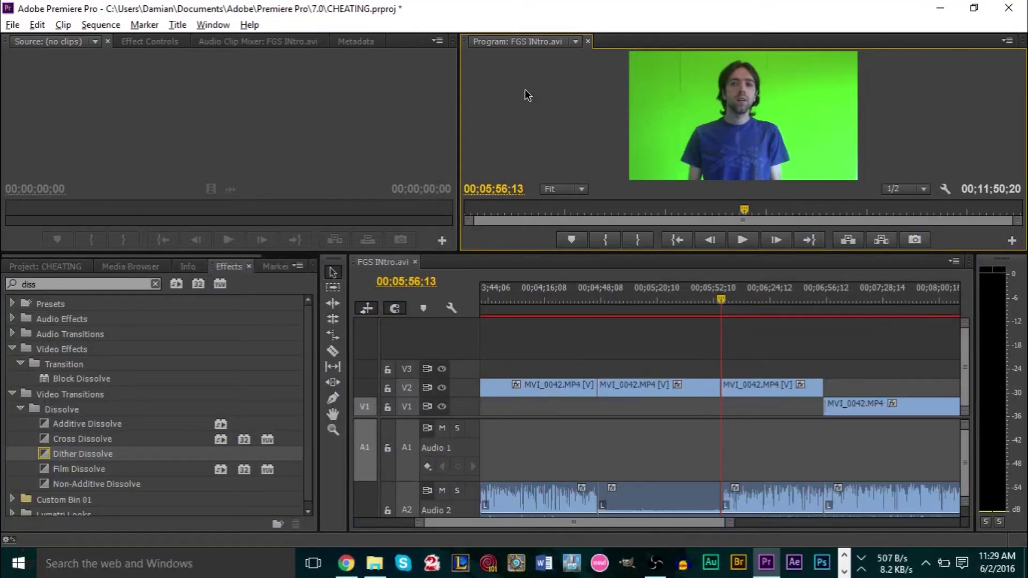